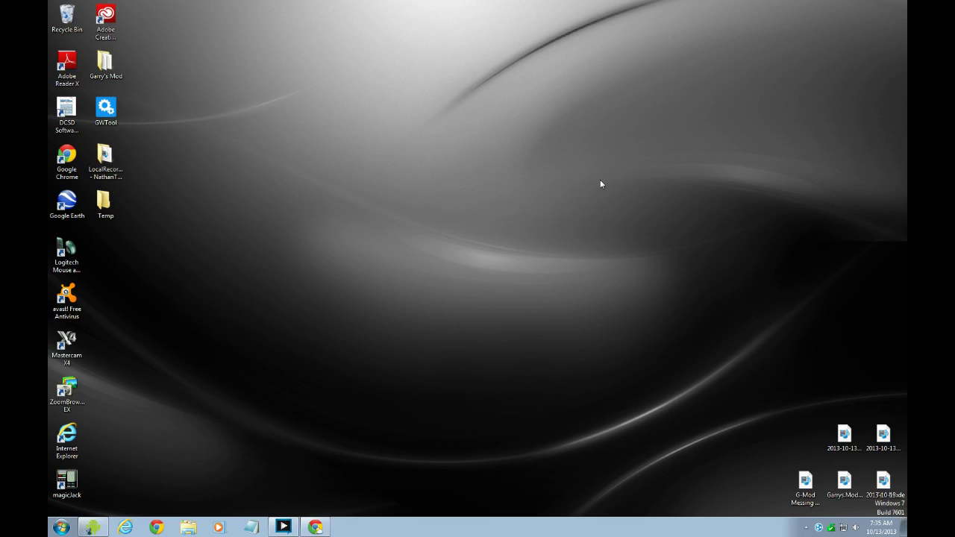
# Switch to Chrome and review the GWTool-v0.3.zip, 7-Zip, Gaddons Download Button script and Tampermonkey extension pages.
pyautogui.click(327, 527)
pyautogui.click(203, 6)
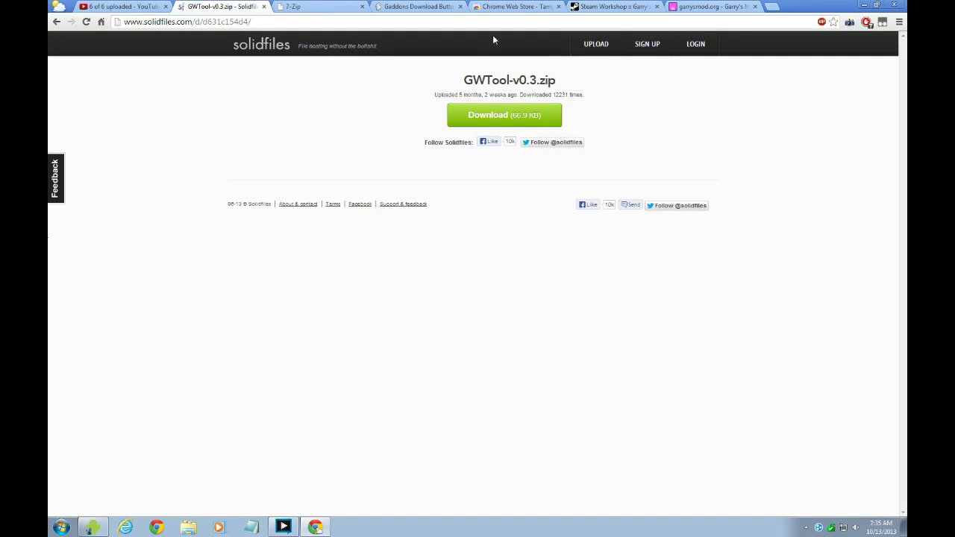
pyautogui.doubleClick(639, 121)
pyautogui.click(293, 6)
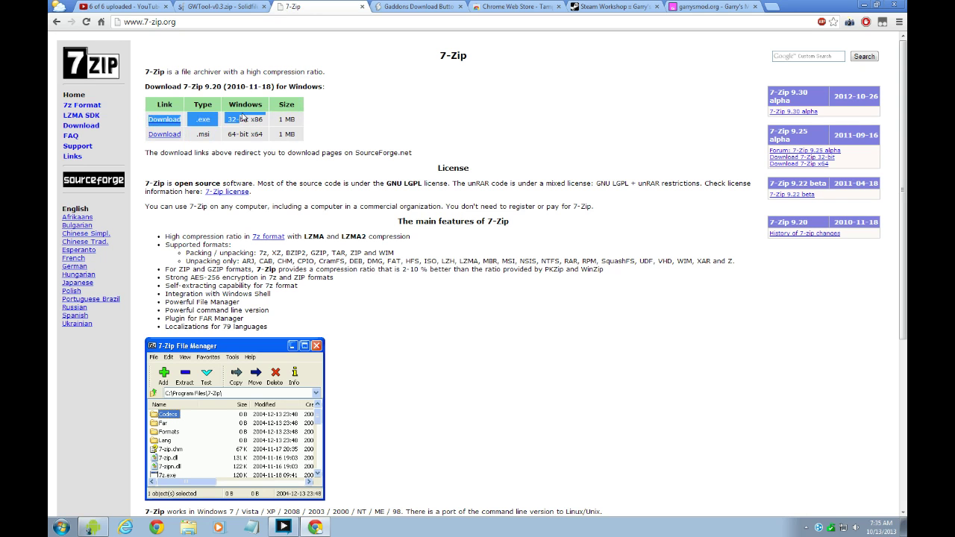
pyautogui.click(429, 6)
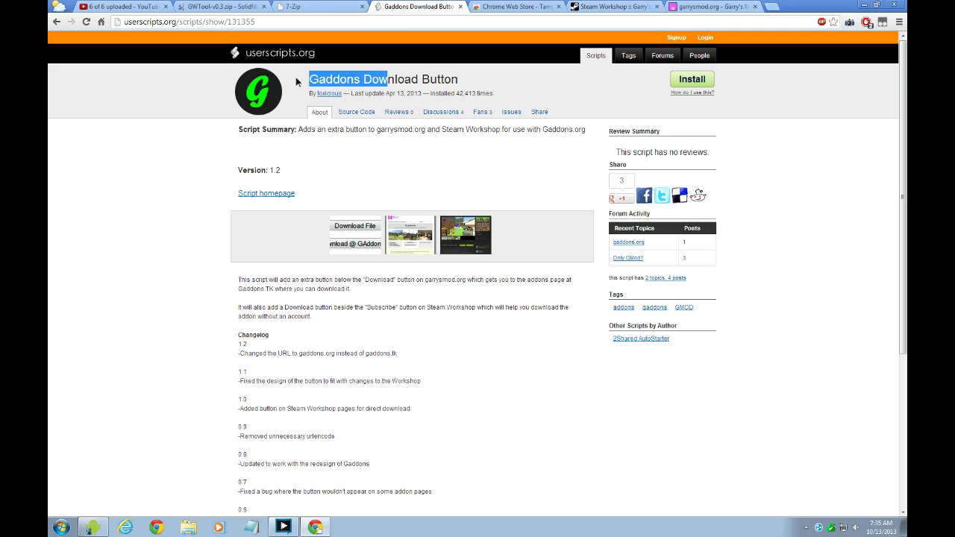
pyautogui.moveTo(459, 79); pyautogui.dragTo(423, 79)
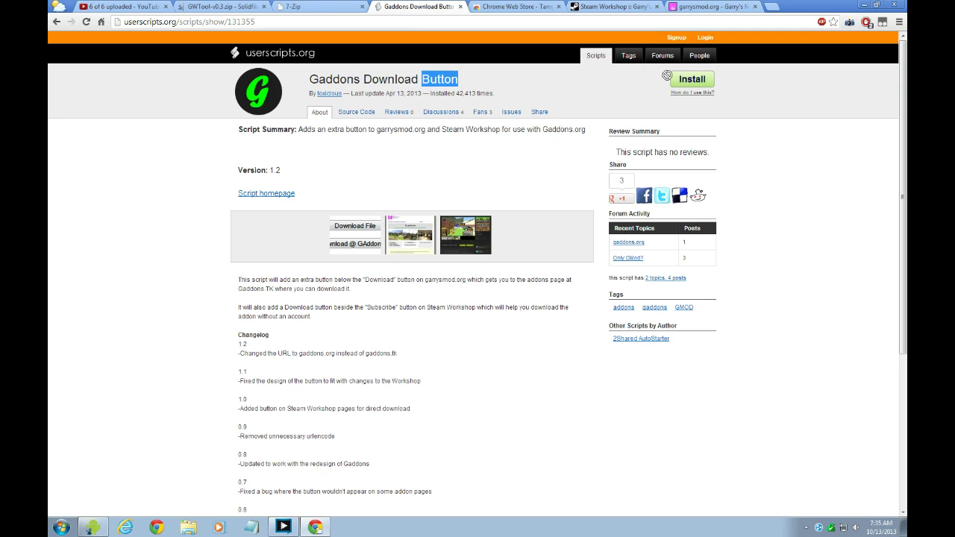
pyautogui.click(515, 6)
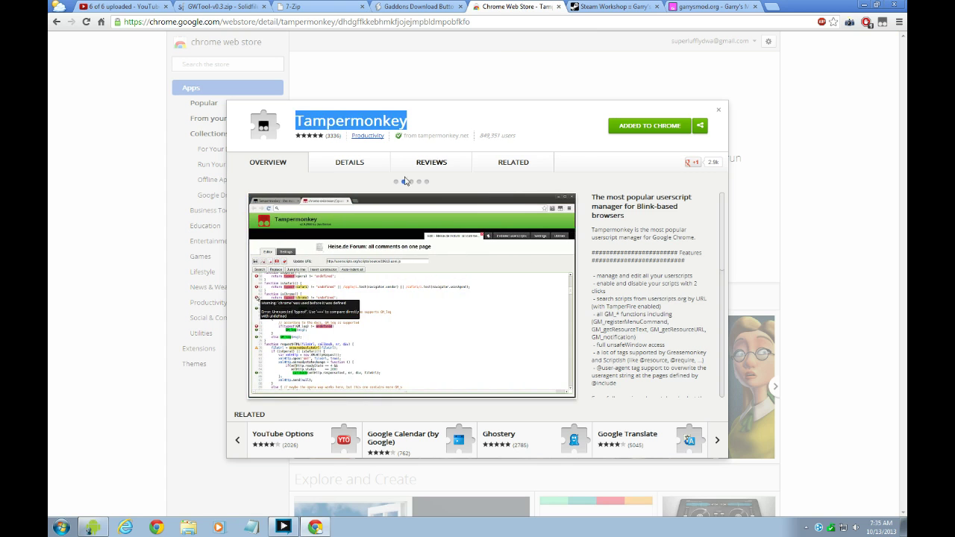
pyautogui.click(445, 114)
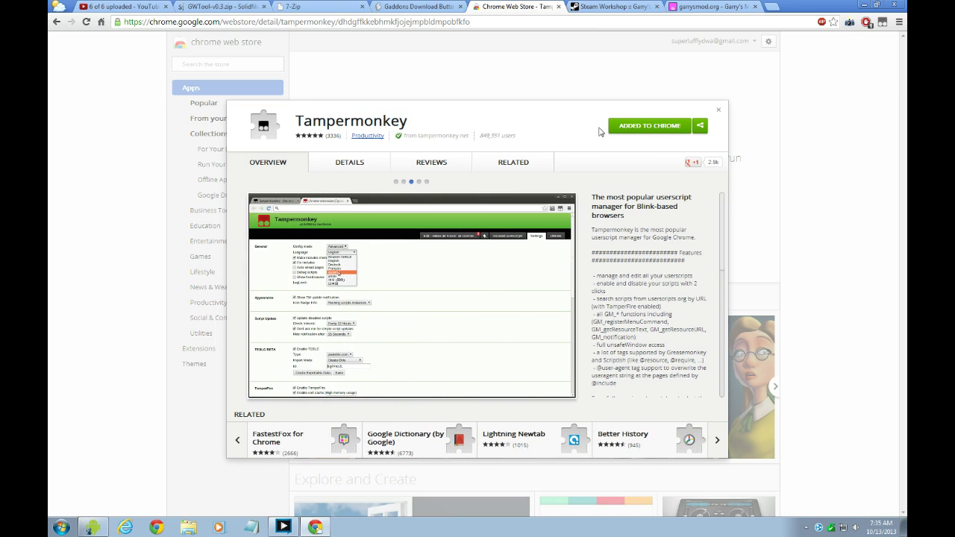
# Open the Payday 2 NPCs and Player Models addon from the Garry's Mod listing on Steam Workshop.
pyautogui.click(706, 6)
pyautogui.click(634, 7)
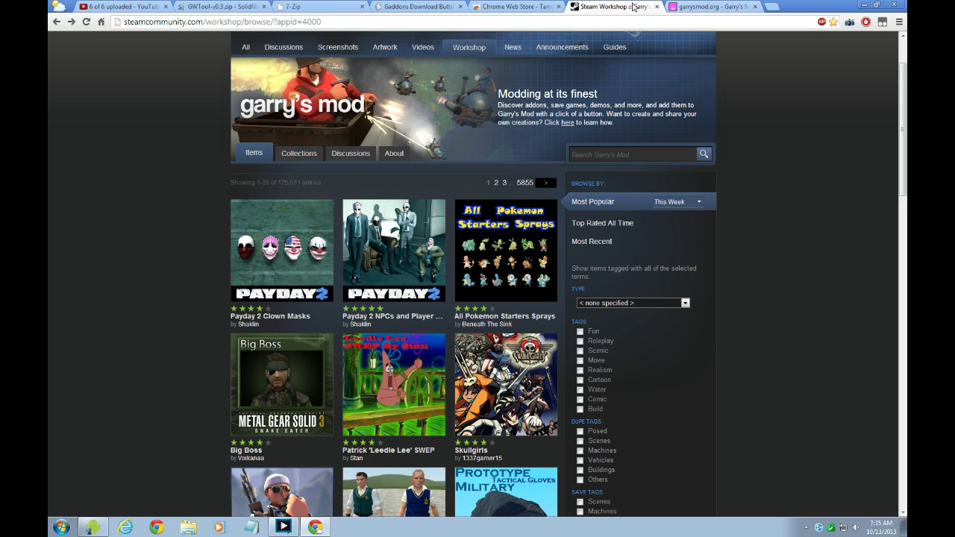
pyautogui.moveTo(464, 282)
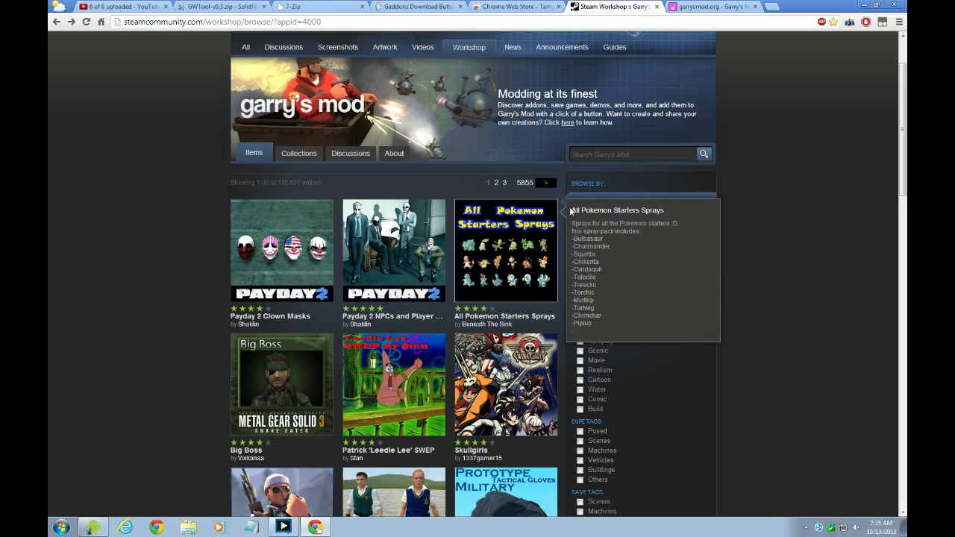
pyautogui.scroll(-1, 808, 215)
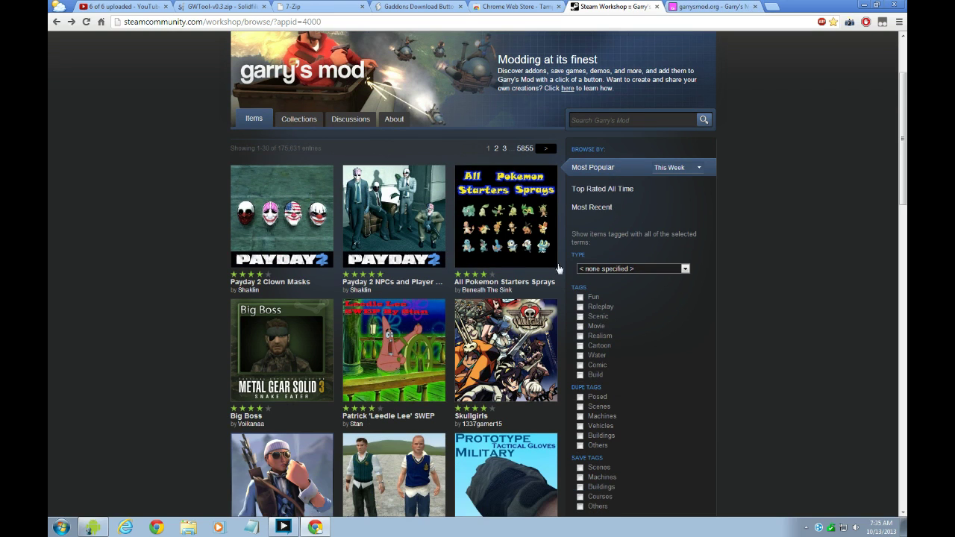
pyautogui.moveTo(383, 249)
pyautogui.click(407, 223)
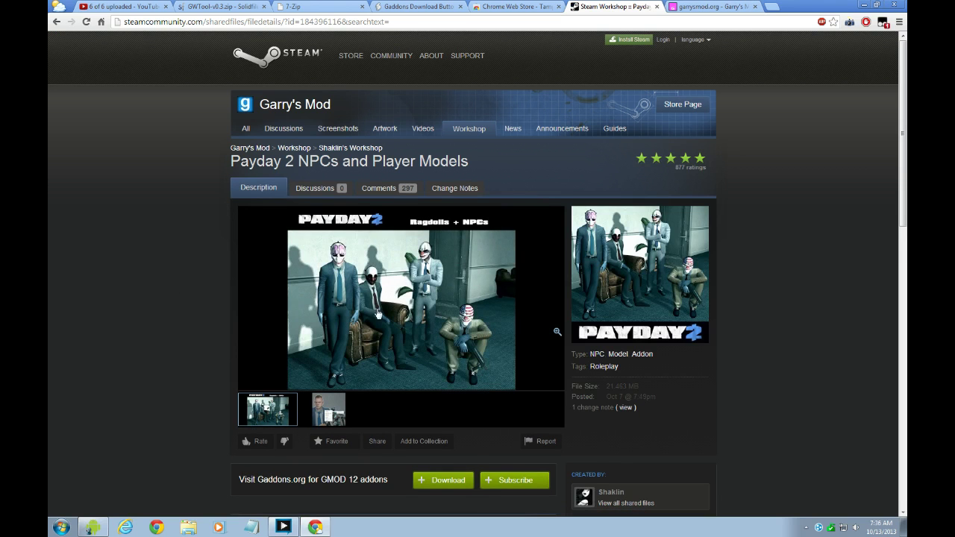
# Start downloading the Payday 2 NPCs and Player Models addon through Gaddons.org.
pyautogui.scroll(-2, 378, 315)
pyautogui.click(444, 412)
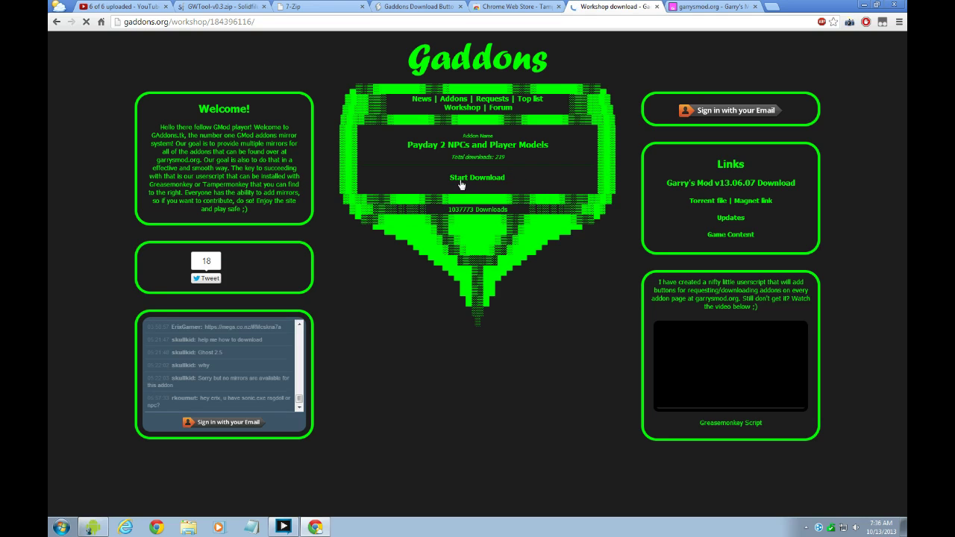
pyautogui.click(495, 183)
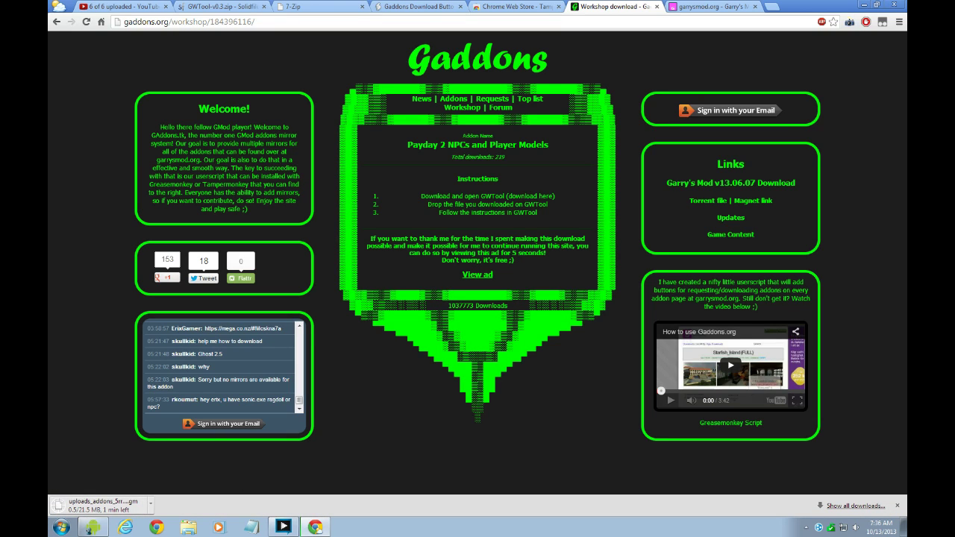
# Show the desktop and move the Garry's Mod folder and GWTool icons together to an empty area near its upper middle.
pyautogui.click(865, 4)
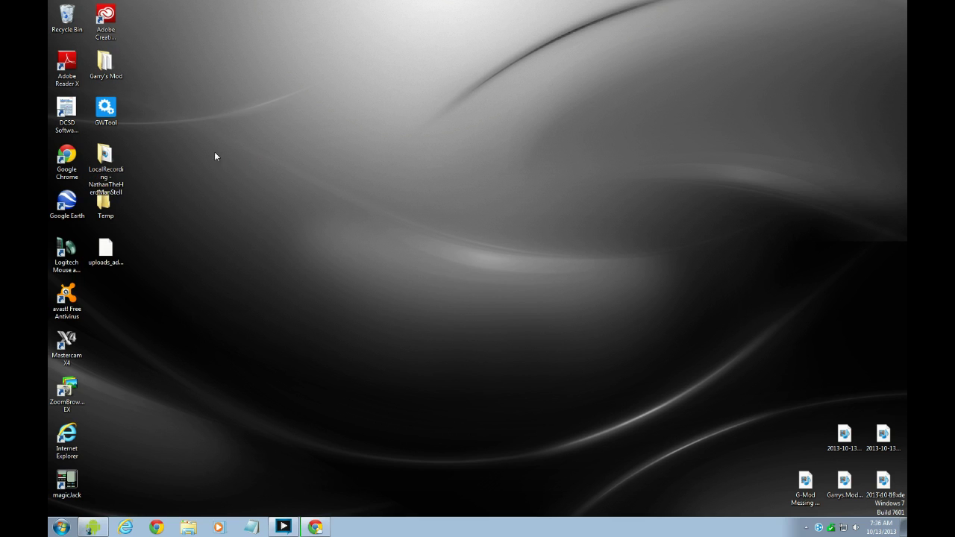
pyautogui.click(110, 111)
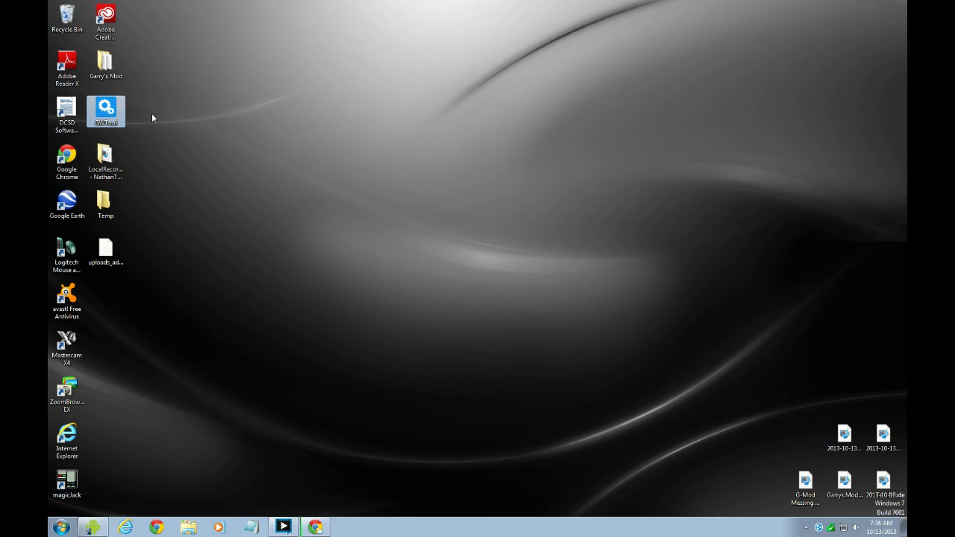
pyautogui.moveTo(177, 130); pyautogui.dragTo(94, 69)
pyautogui.moveTo(102, 63); pyautogui.dragTo(490, 97)
pyautogui.moveTo(506, 163); pyautogui.dragTo(468, 112)
# Launch GWTool, allow it to run despite the security warning, and move its window aside.
pyautogui.doubleClick(474, 118)
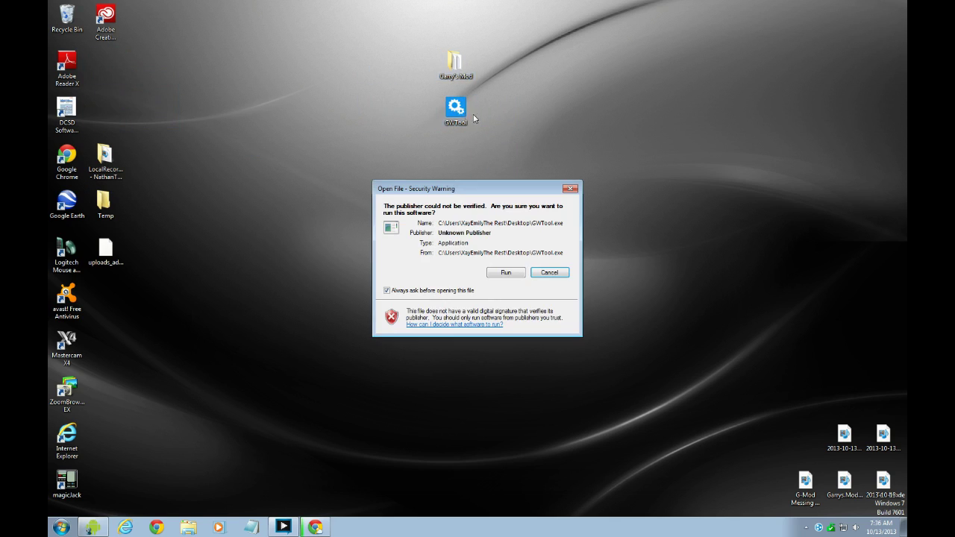
pyautogui.click(520, 271)
pyautogui.moveTo(502, 210); pyautogui.dragTo(696, 198)
# Examine the garrysmod\addons folder inside the Garry's Mod folder, close it, and move the GWTool window near the desktop's centre.
pyautogui.doubleClick(469, 68)
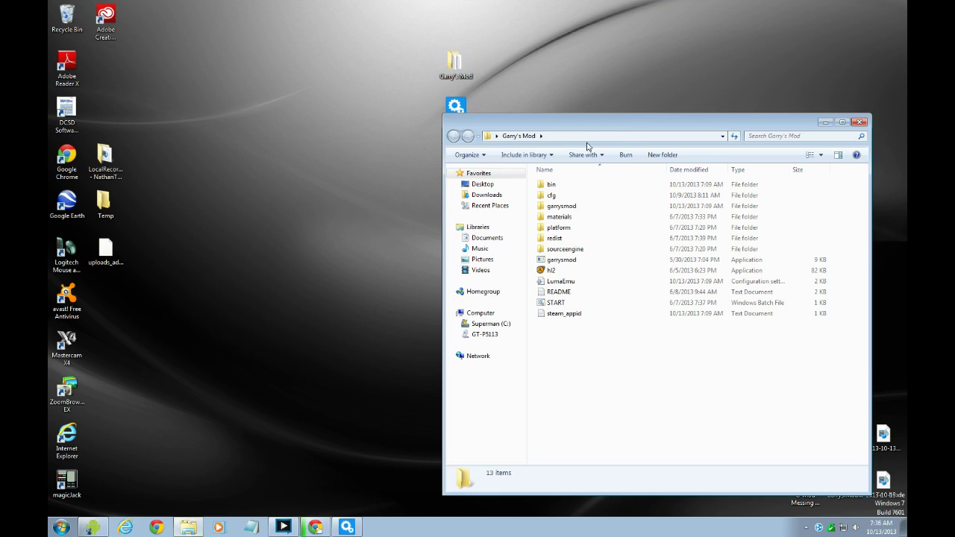
pyautogui.doubleClick(561, 209)
pyautogui.doubleClick(573, 185)
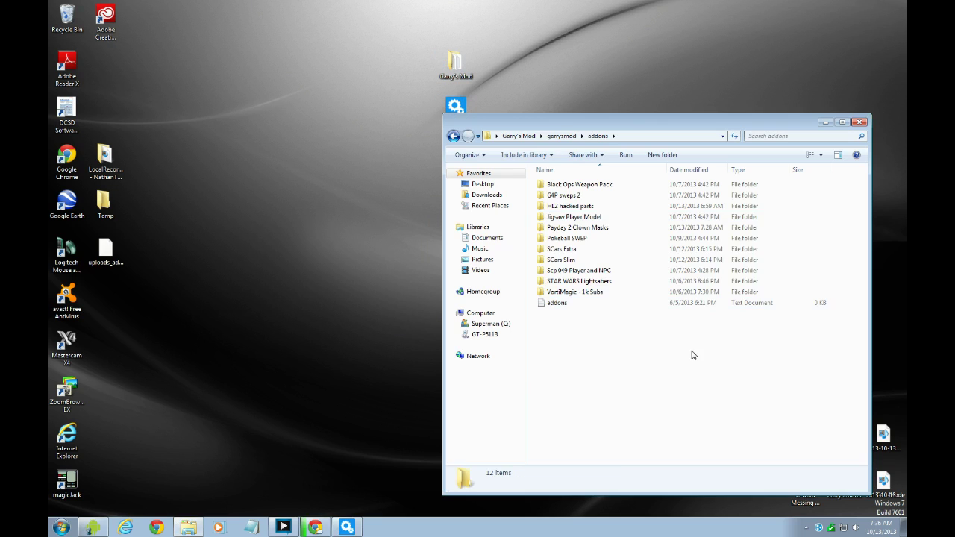
pyautogui.moveTo(695, 353); pyautogui.dragTo(531, 191)
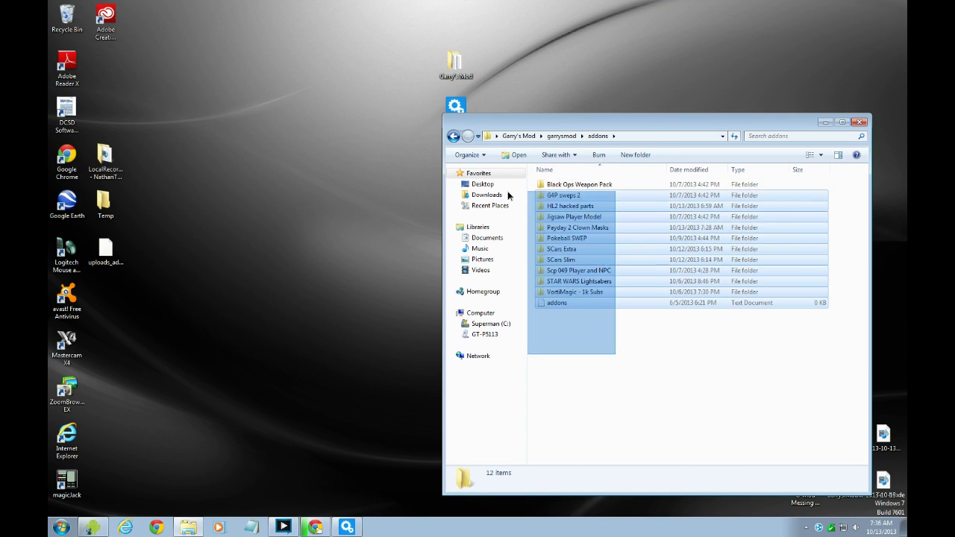
pyautogui.click(656, 344)
pyautogui.click(864, 123)
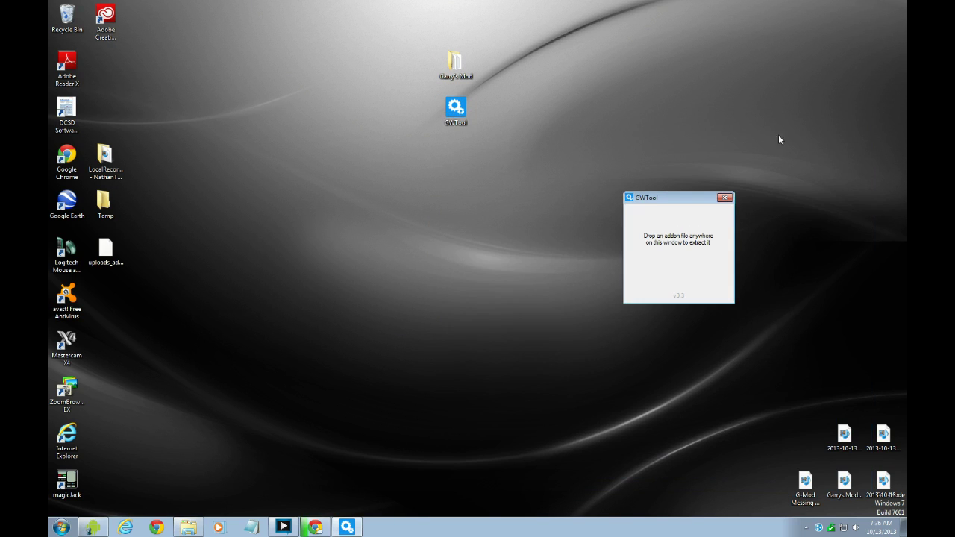
pyautogui.moveTo(665, 199); pyautogui.dragTo(494, 191)
pyautogui.click(597, 221)
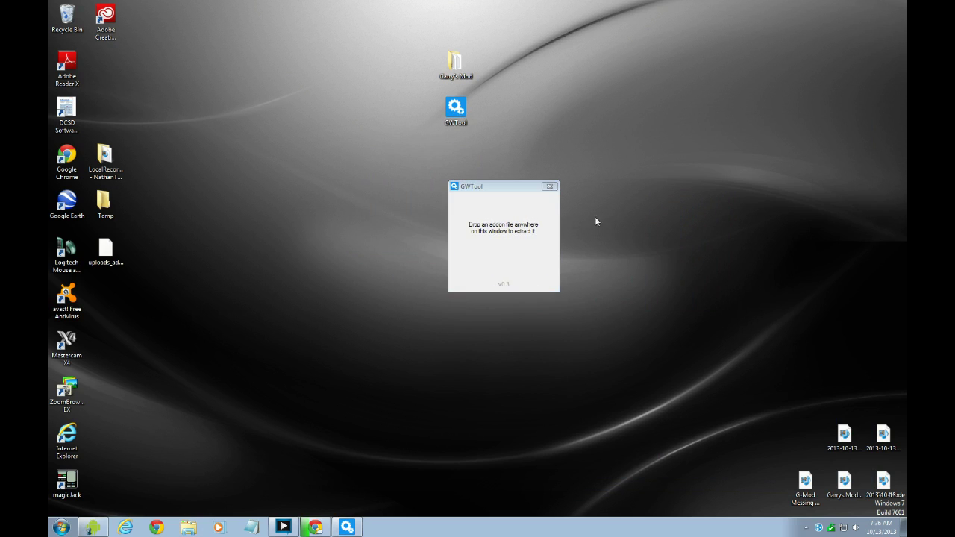
# Return to Chrome, browse the garrysmod.org downloads list, and open the dm_killbox-rotz.zip page.
pyautogui.click(315, 527)
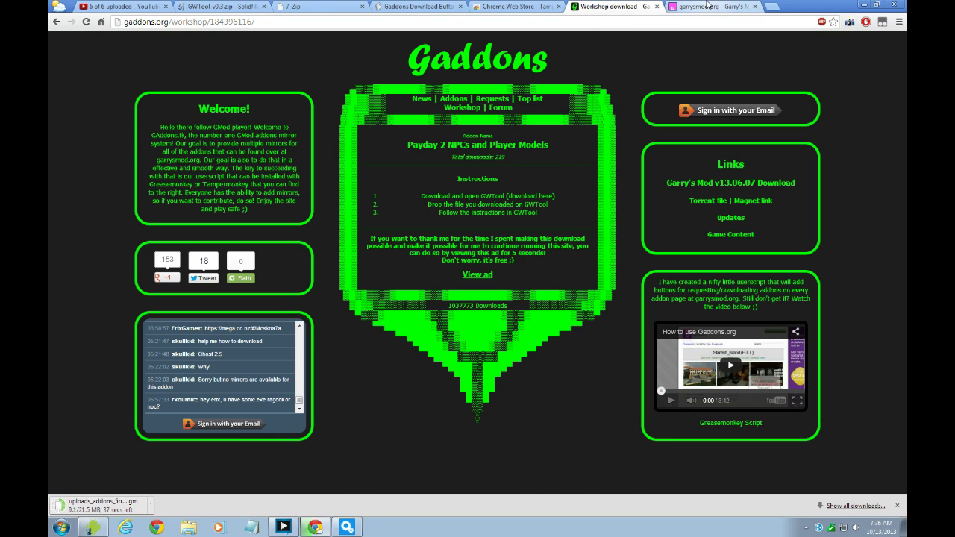
pyautogui.click(711, 6)
pyautogui.scroll(-3, 613, 267)
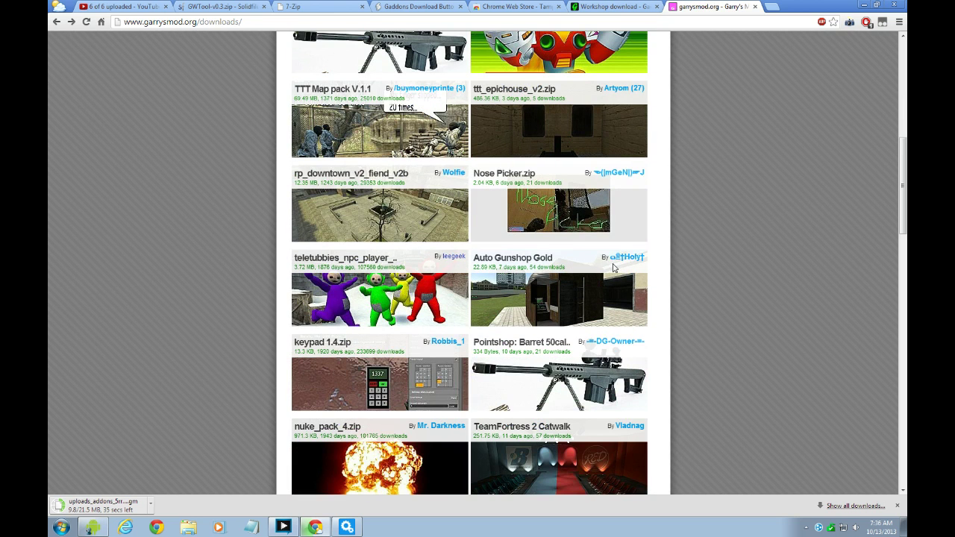
pyautogui.scroll(1, 613, 267)
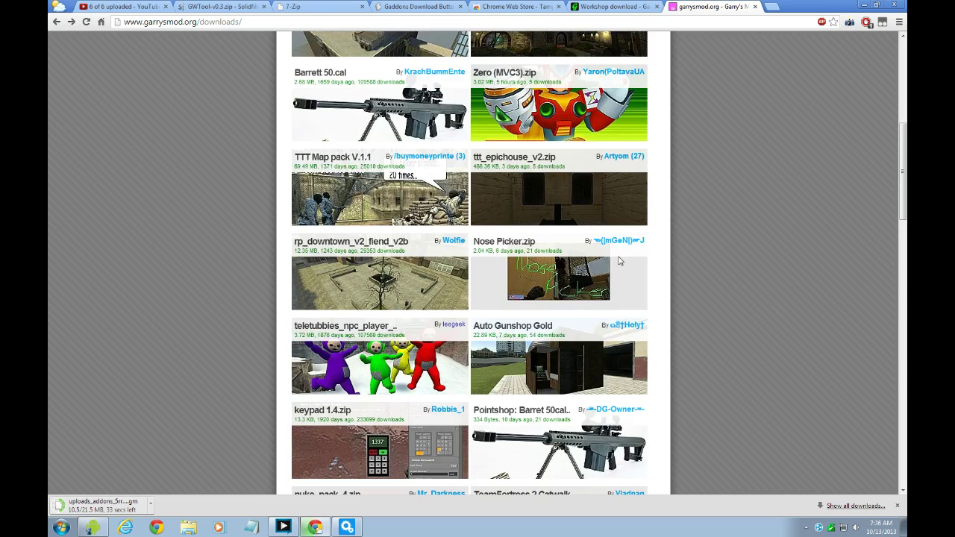
pyautogui.scroll(5, 619, 260)
pyautogui.scroll(-6, 595, 271)
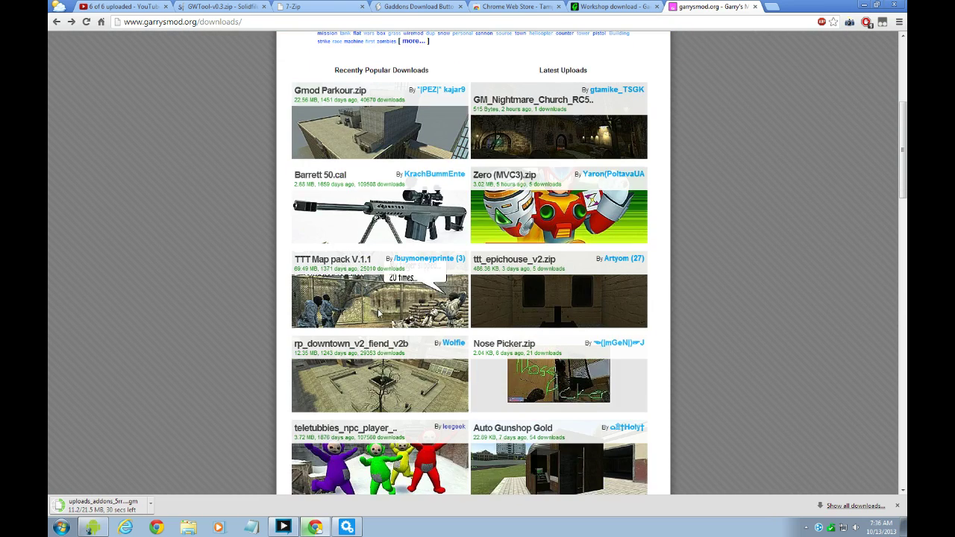
pyautogui.scroll(-2, 535, 412)
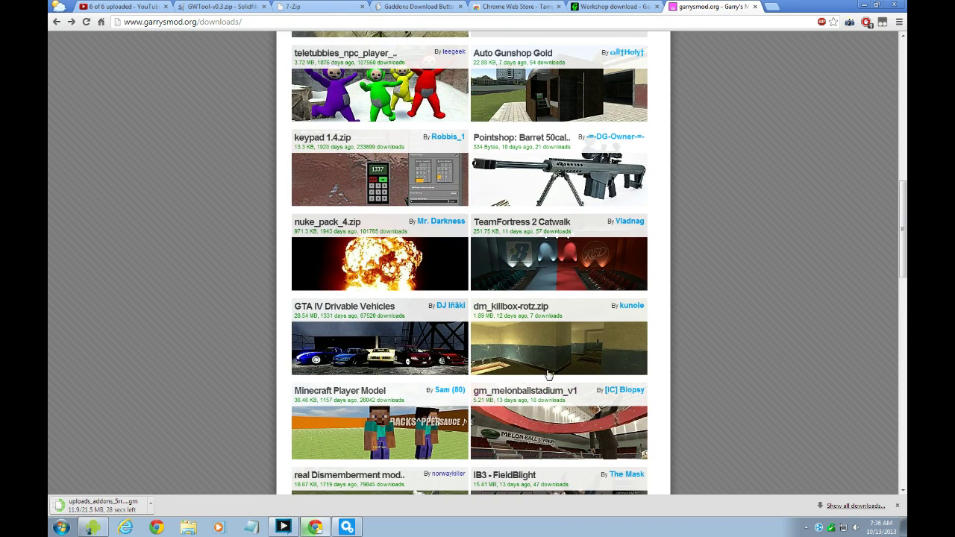
pyautogui.click(553, 358)
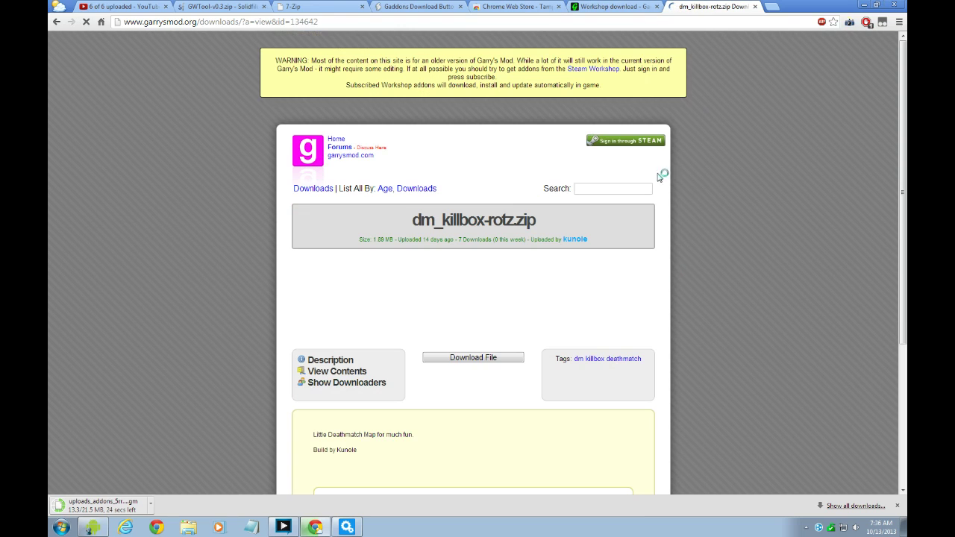
# Go back from the Gaddons download page to the Payday 2 NPCs and Player Models workshop page and look it over.
pyautogui.click(606, 6)
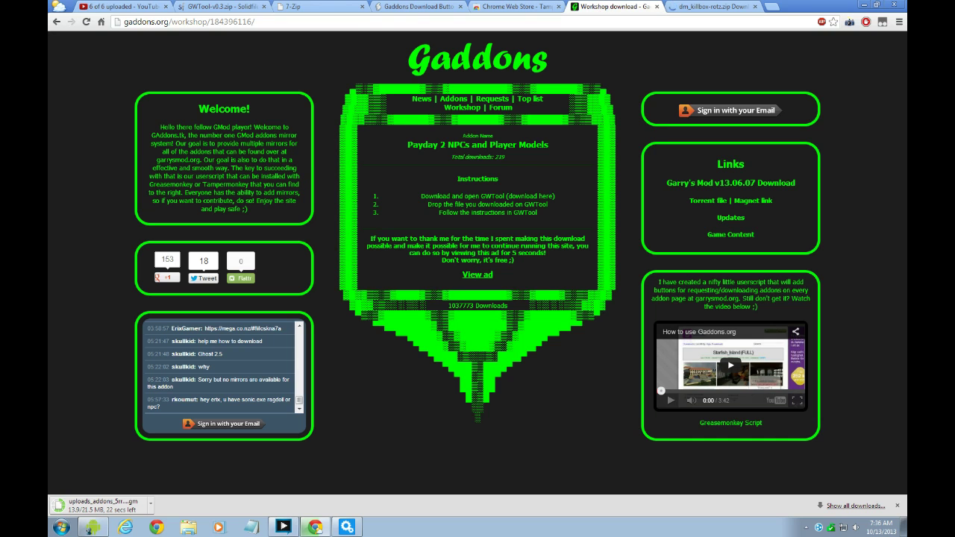
pyautogui.press('BackSpace')
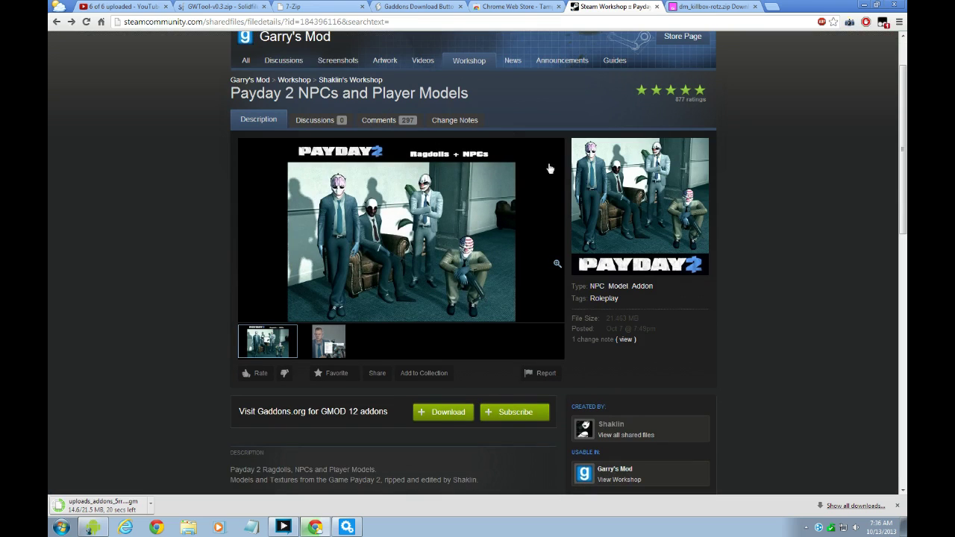
pyautogui.scroll(-2, 447, 273)
pyautogui.scroll(2, 486, 224)
# Check the Gaddons Download Button and Tampermonkey pages, then examine the Download and Subscribe buttons on the Payday 2 workshop page.
pyautogui.click(381, 6)
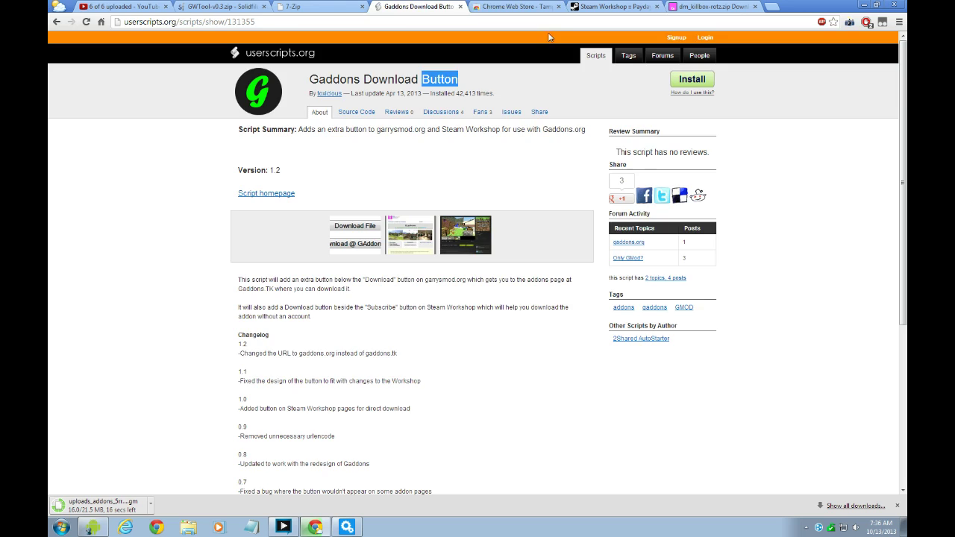
pyautogui.click(515, 6)
pyautogui.click(590, 7)
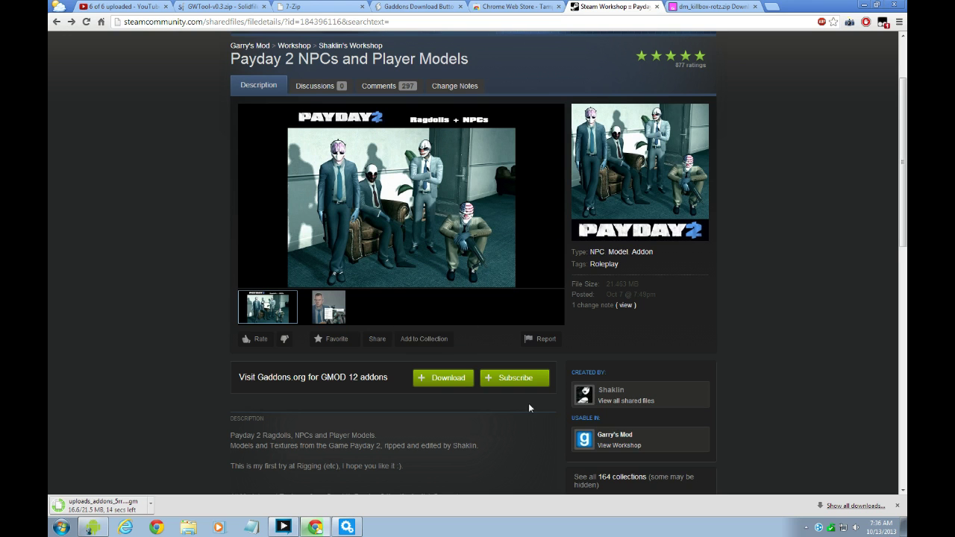
pyautogui.moveTo(565, 400); pyautogui.dragTo(530, 418)
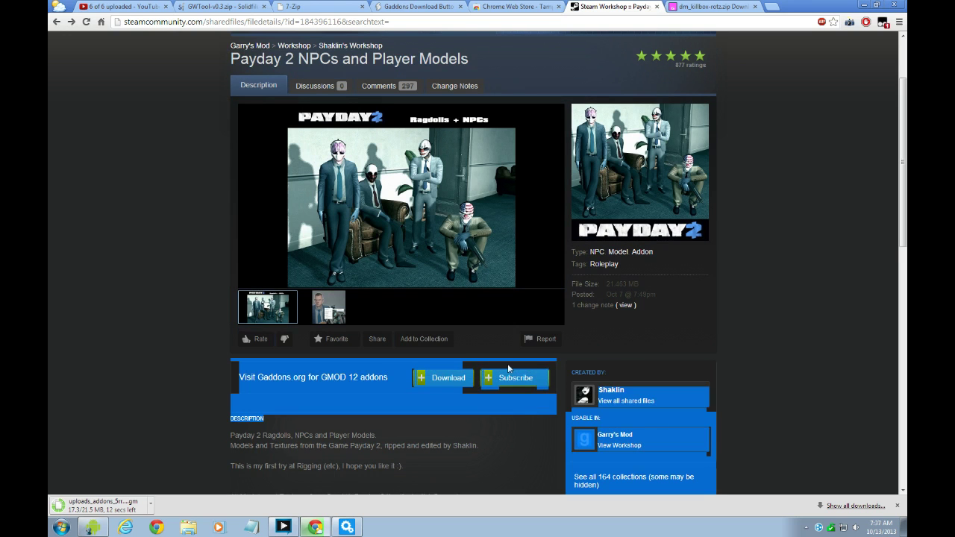
pyautogui.click(558, 358)
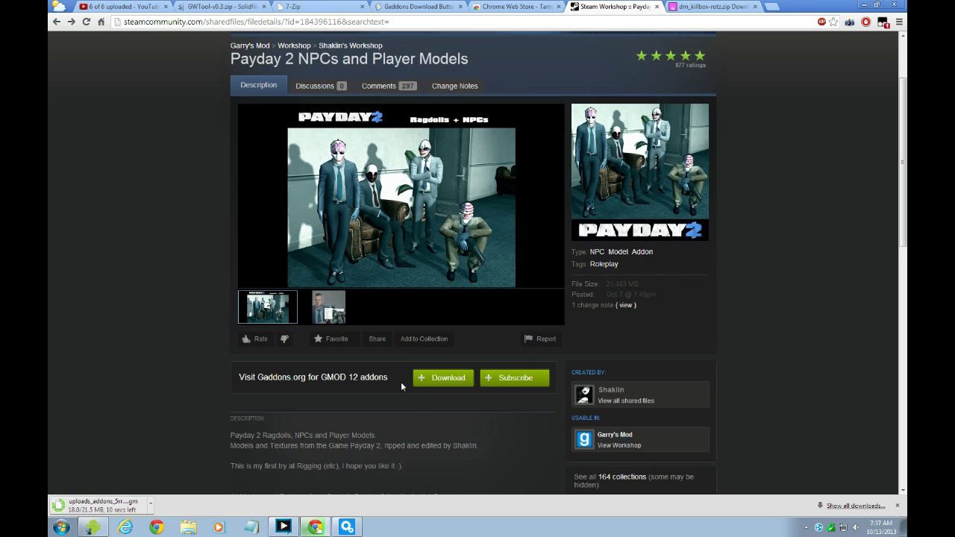
# Revisit the Gaddons script, Tampermonkey and Payday 2 workshop pages, and examine the download options on the dm_killbox-rotz.zip page.
pyautogui.click(422, 6)
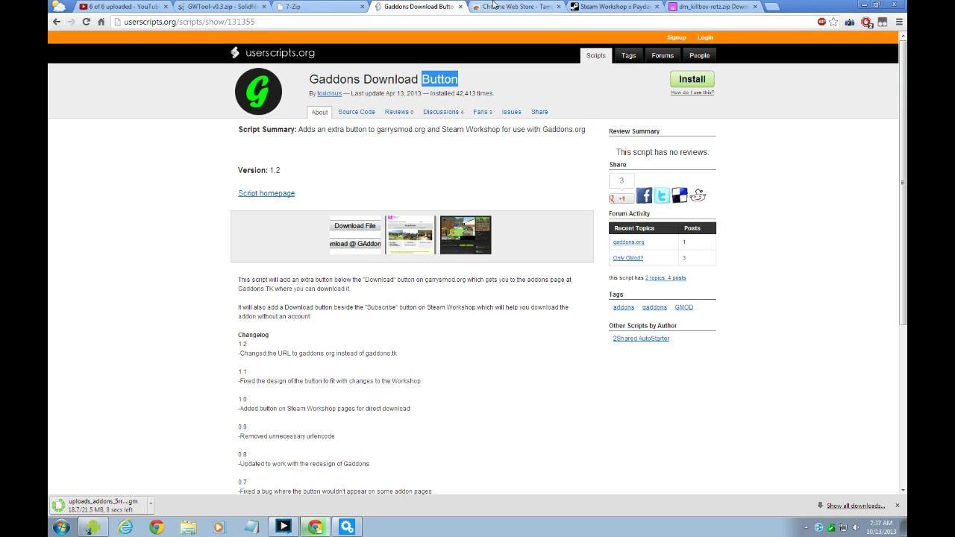
pyautogui.click(494, 5)
pyautogui.click(422, 6)
pyautogui.click(515, 6)
pyautogui.click(587, 6)
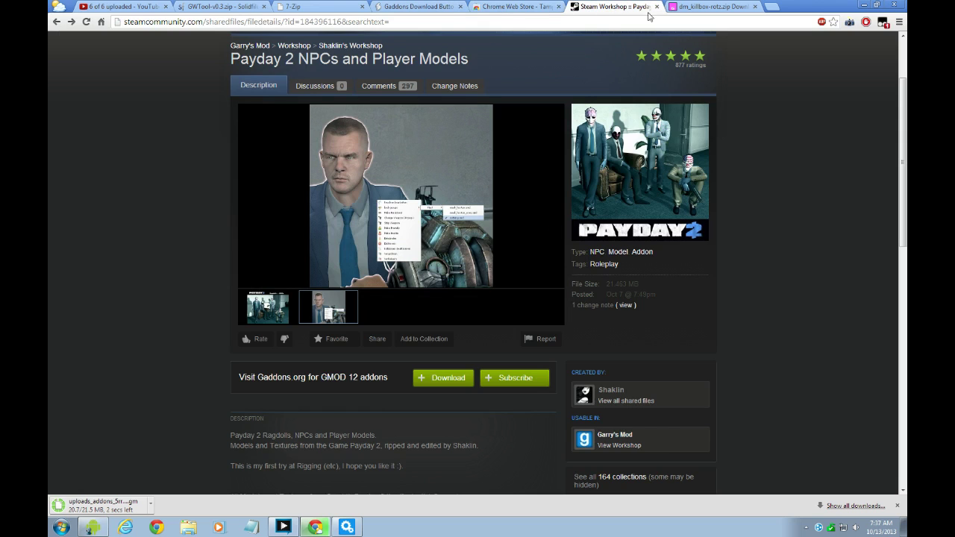
pyautogui.click(706, 6)
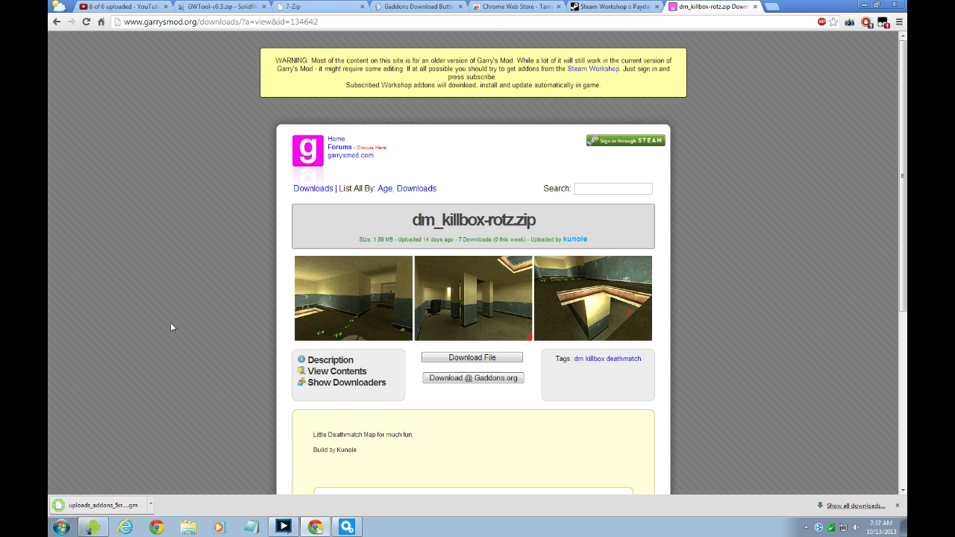
# Return from the dm_killbox-rotz.zip page to the garrysmod.org downloads list, and minimize Chrome to reveal the desktop.
pyautogui.moveTo(414, 362)
pyautogui.mouseDown()
pyautogui.moveTo(525, 358)
pyautogui.moveTo(415, 362)
pyautogui.mouseUp()
pyautogui.hotkey('alt', 'Left')
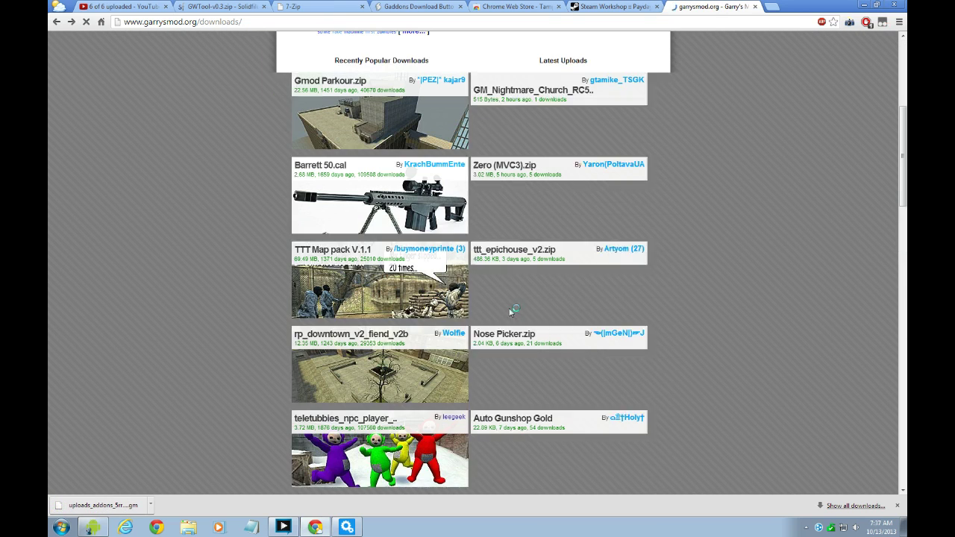
pyautogui.click(865, 6)
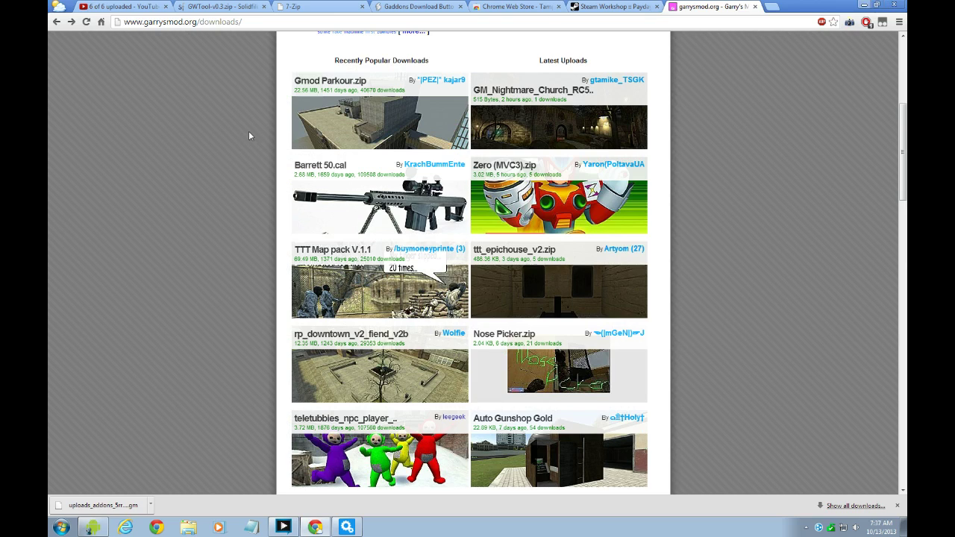
pyautogui.moveTo(487, 197); pyautogui.dragTo(572, 195)
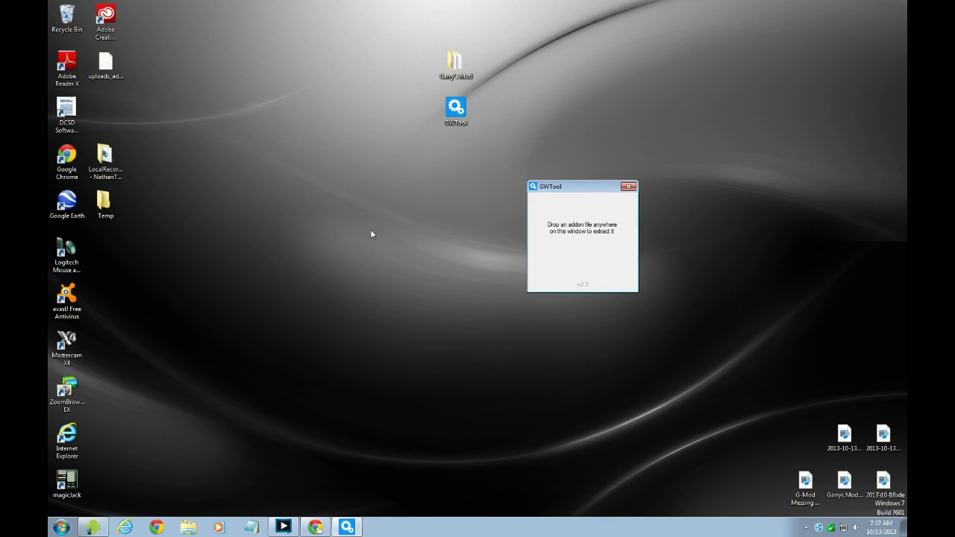
# Move the downloaded uploads_addons .gm file to an open area of the desktop and load it into GWTool.
pyautogui.moveTo(111, 70); pyautogui.dragTo(344, 302)
pyautogui.moveTo(405, 322); pyautogui.dragTo(309, 336)
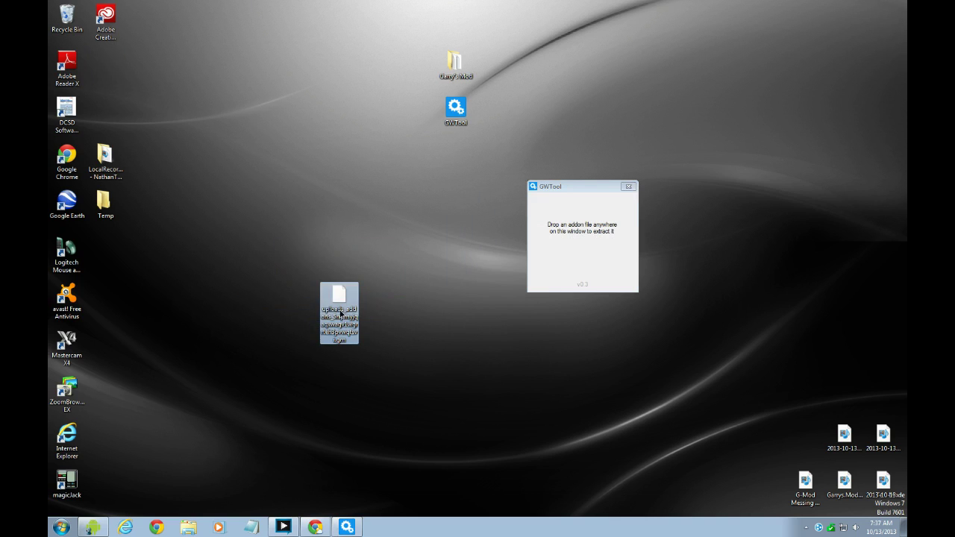
pyautogui.moveTo(339, 308); pyautogui.dragTo(606, 238)
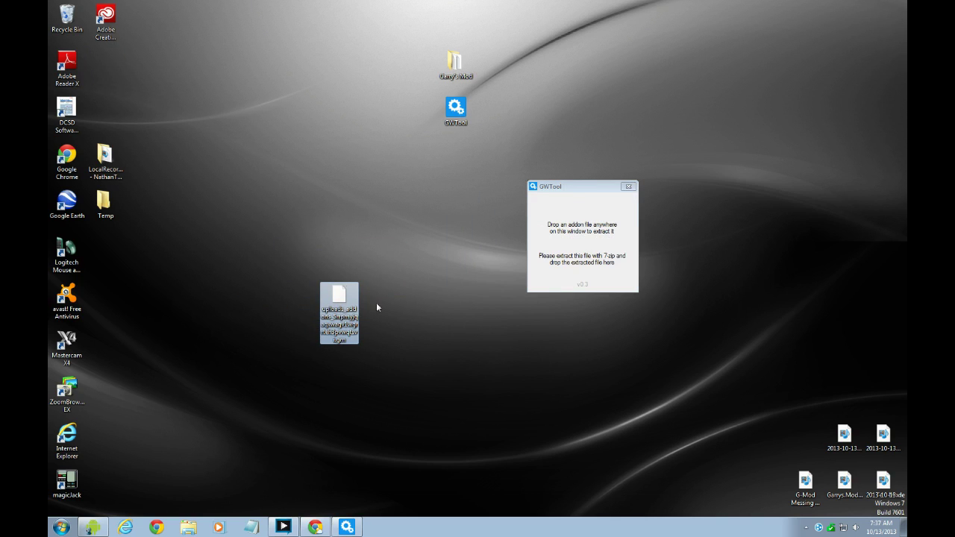
# Open the uploads_addons .gm.7z archive with 7-Zip, extract its file to the desktop, and close 7-Zip.
pyautogui.moveTo(362, 359); pyautogui.dragTo(345, 279)
pyautogui.rightClick(343, 308)
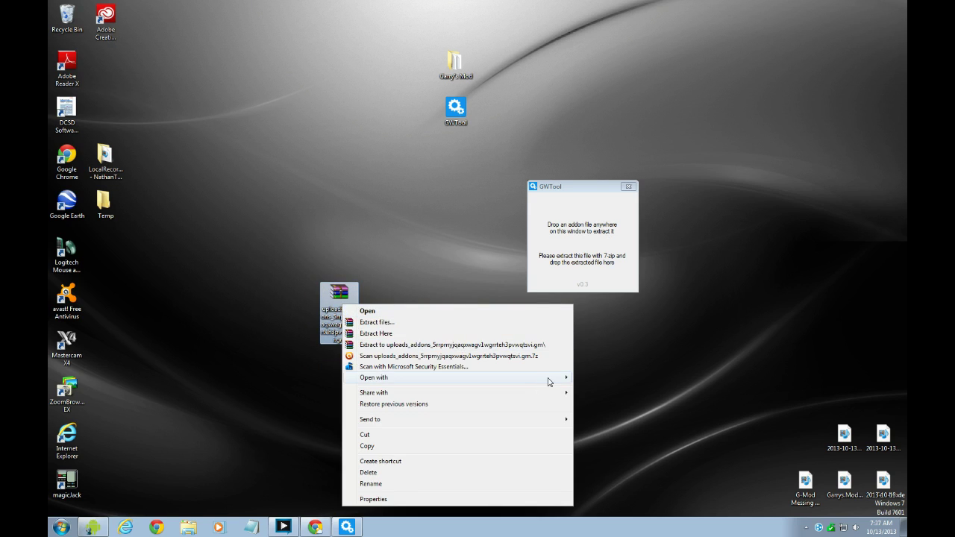
pyautogui.moveTo(552, 382)
pyautogui.click(612, 379)
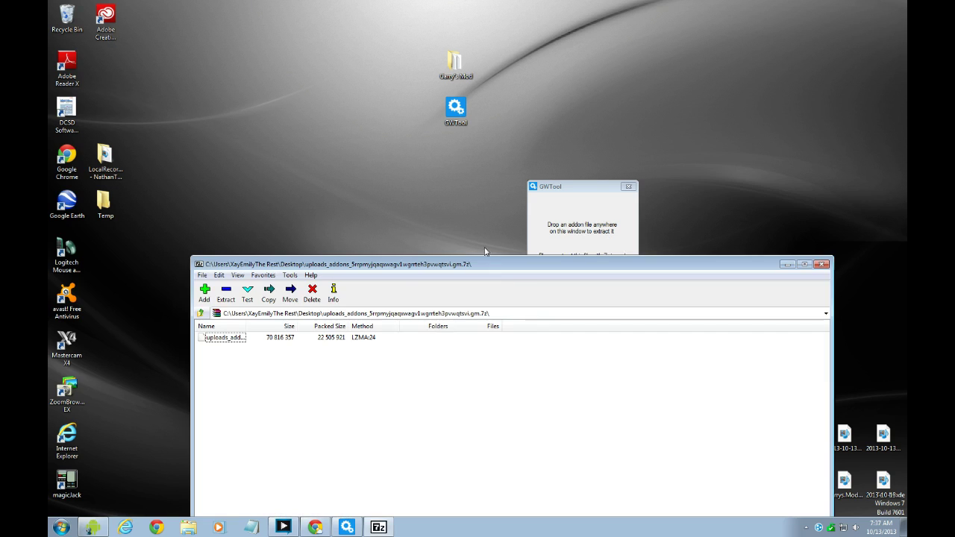
pyautogui.click(240, 341)
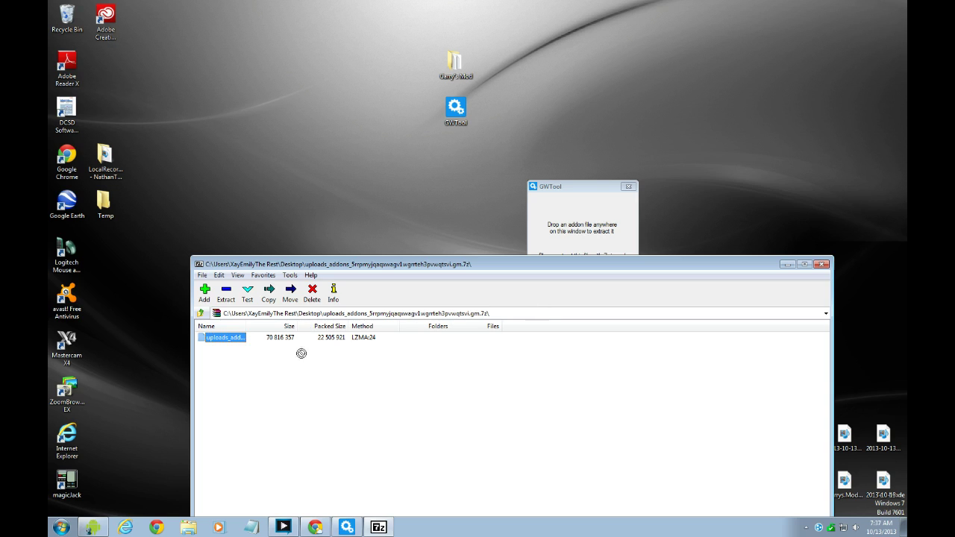
pyautogui.moveTo(436, 229); pyautogui.dragTo(421, 217)
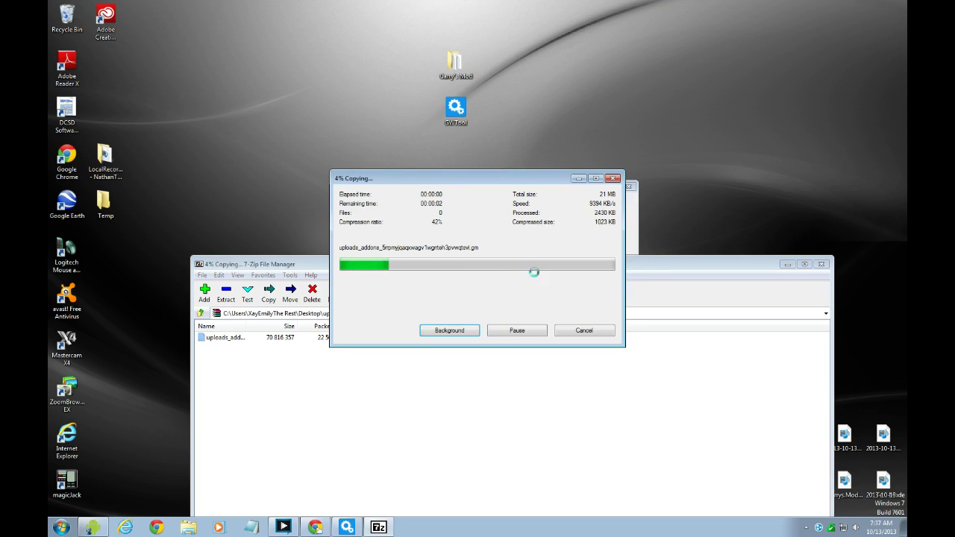
pyautogui.click(820, 264)
# Extract the unpacked addon file with GWTool and move the Payday 2 NPCs and Player Models folder to an open desktop area.
pyautogui.click(467, 195)
pyautogui.moveTo(468, 188); pyautogui.dragTo(593, 266)
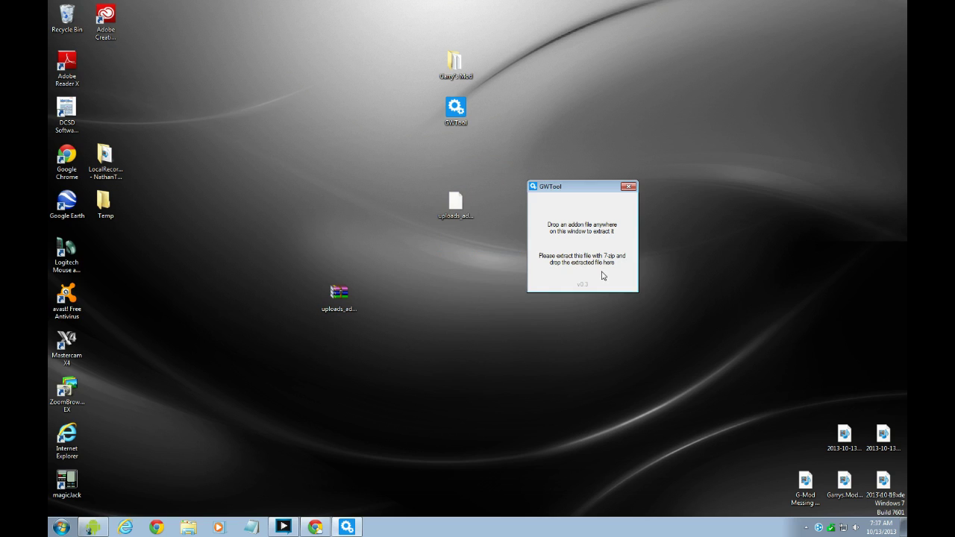
pyautogui.click(523, 259)
pyautogui.click(575, 256)
pyautogui.moveTo(108, 67); pyautogui.dragTo(301, 212)
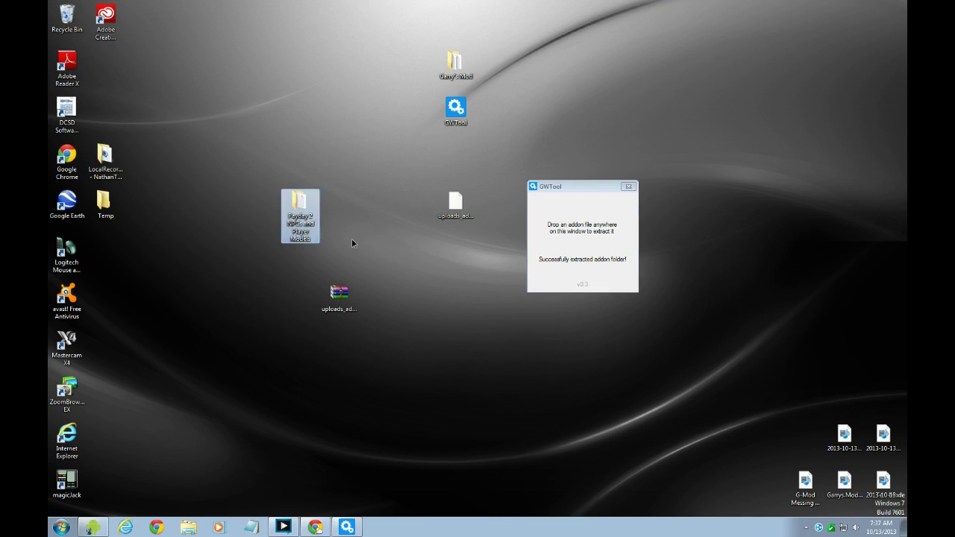
pyautogui.moveTo(348, 242); pyautogui.dragTo(284, 227)
pyautogui.moveTo(351, 239); pyautogui.dragTo(264, 237)
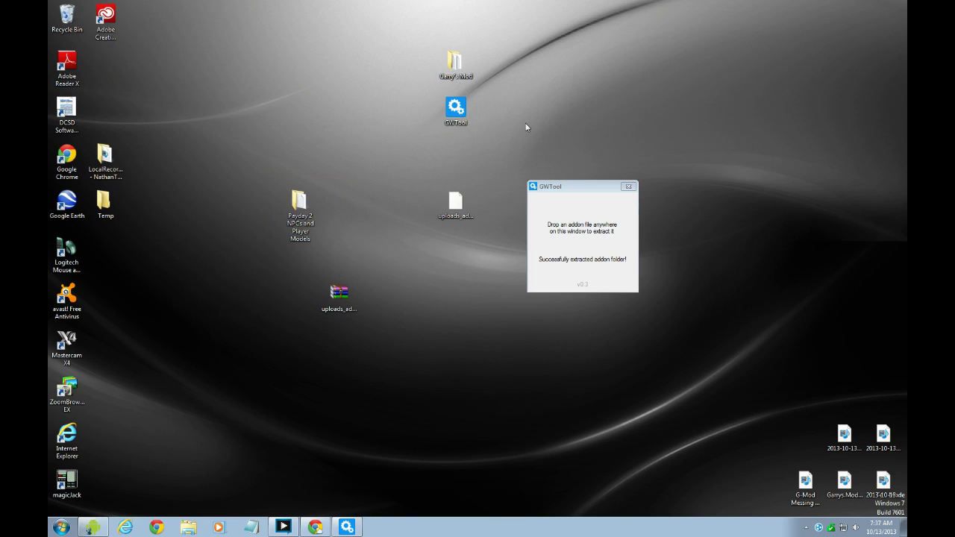
# Move the Payday 2 NPCs and Player Models folder into Garry's Mod > garrysmod > addons and refresh the folder listing.
pyautogui.click(444, 55)
pyautogui.doubleClick(461, 68)
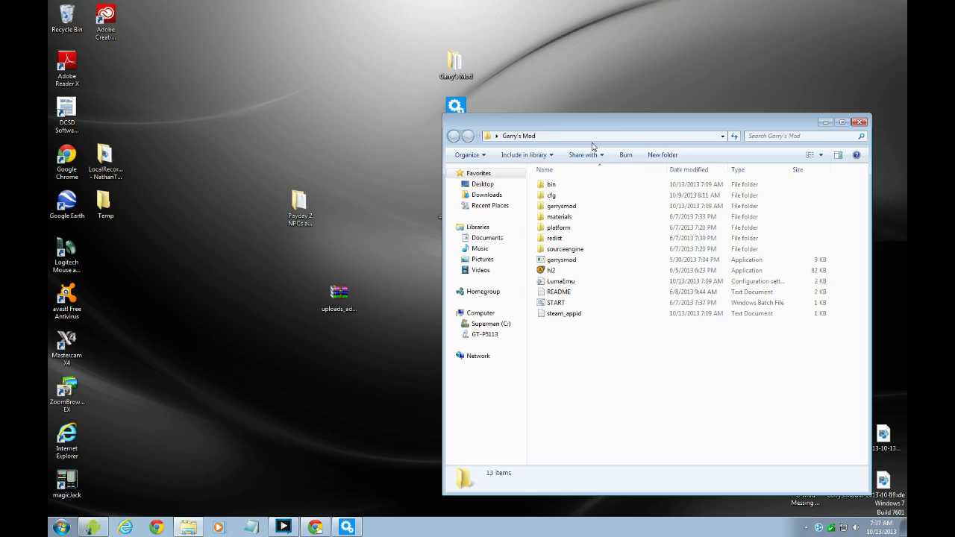
pyautogui.moveTo(605, 125); pyautogui.dragTo(580, 117)
pyautogui.doubleClick(561, 203)
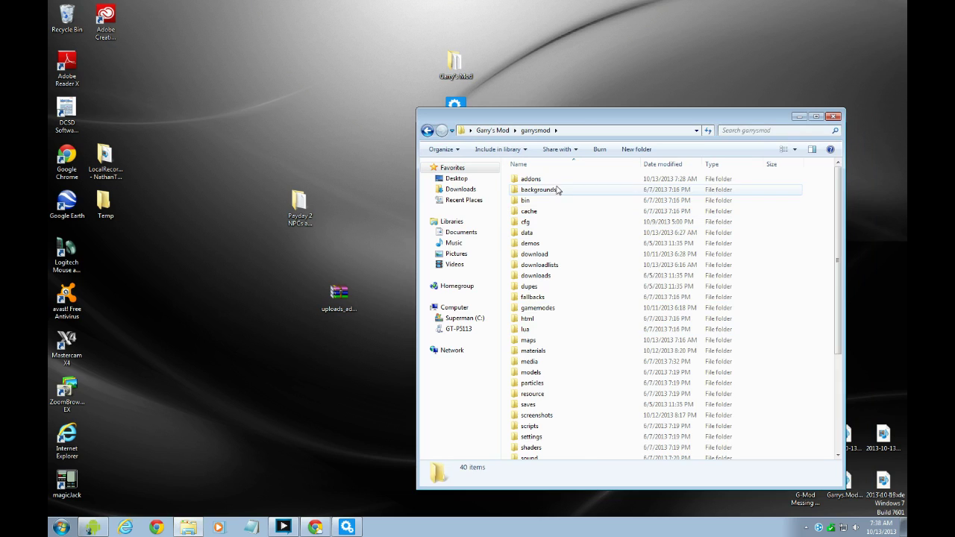
pyautogui.doubleClick(531, 179)
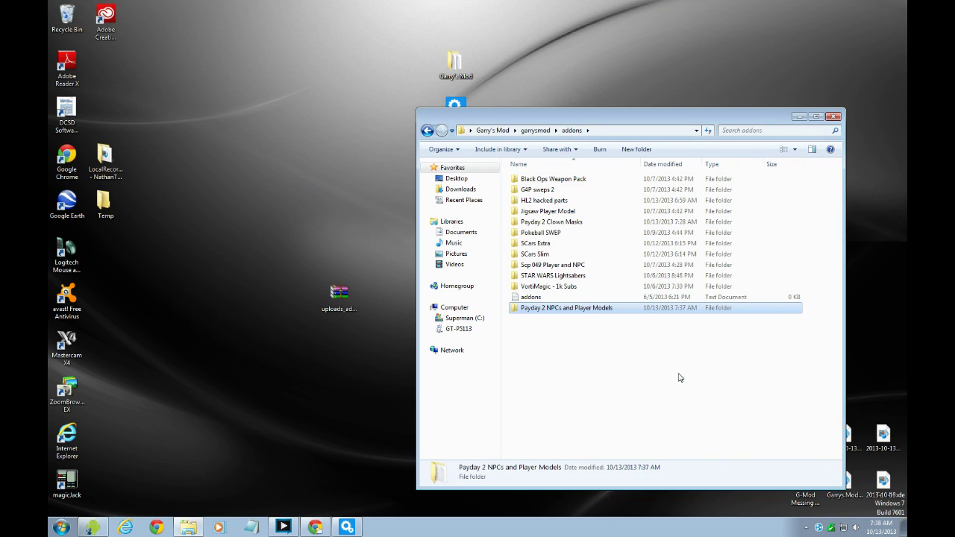
pyautogui.moveTo(630, 357); pyautogui.dragTo(538, 320)
pyautogui.rightClick(638, 374)
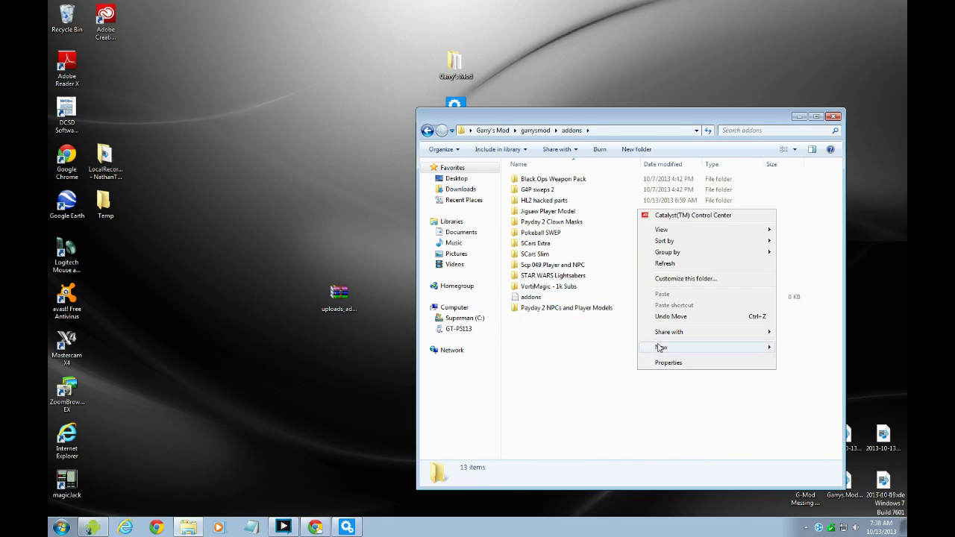
pyautogui.click(672, 266)
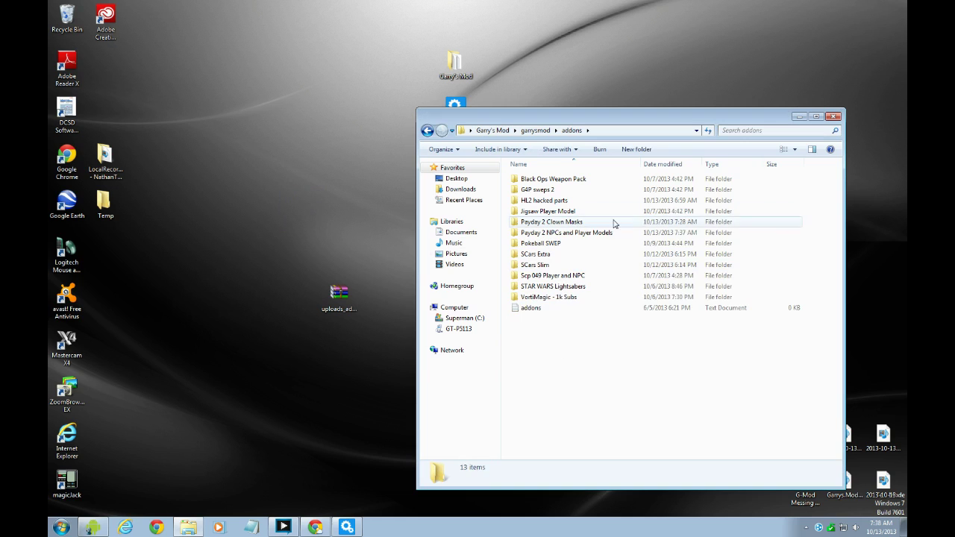
# Launch Garry's Mod with the START batch file in the Garry's Mod folder, and clear away the folder and console windows.
pyautogui.click(428, 131)
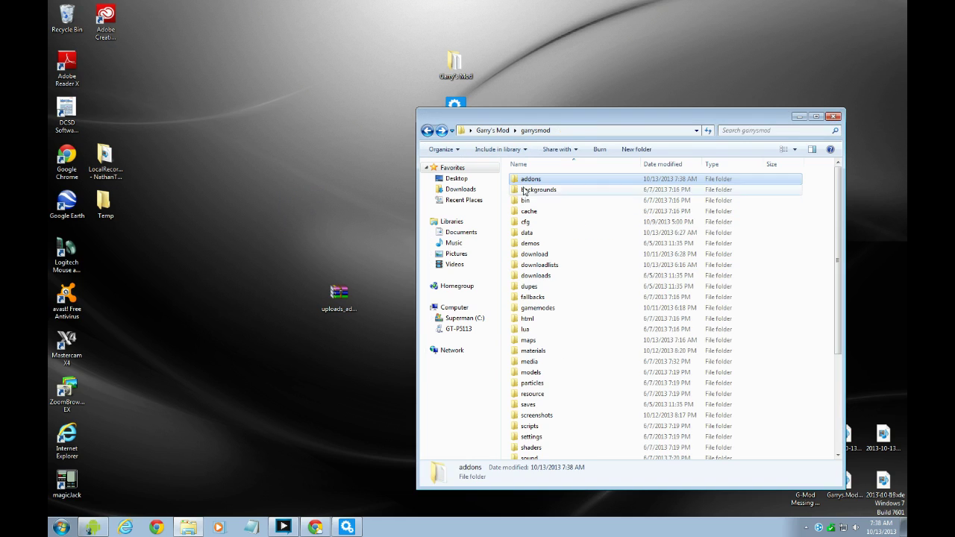
pyautogui.click(834, 117)
pyautogui.doubleClick(456, 64)
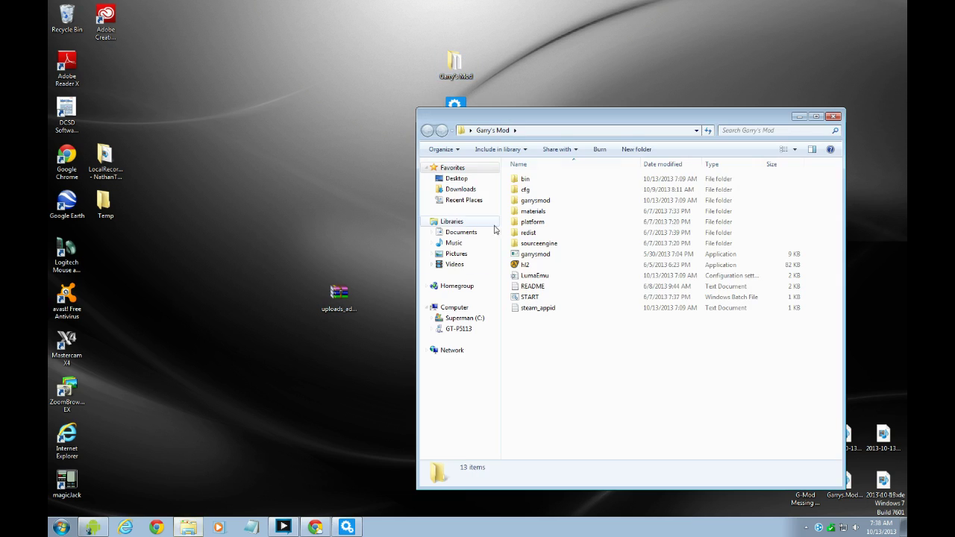
pyautogui.doubleClick(530, 297)
pyautogui.click(507, 272)
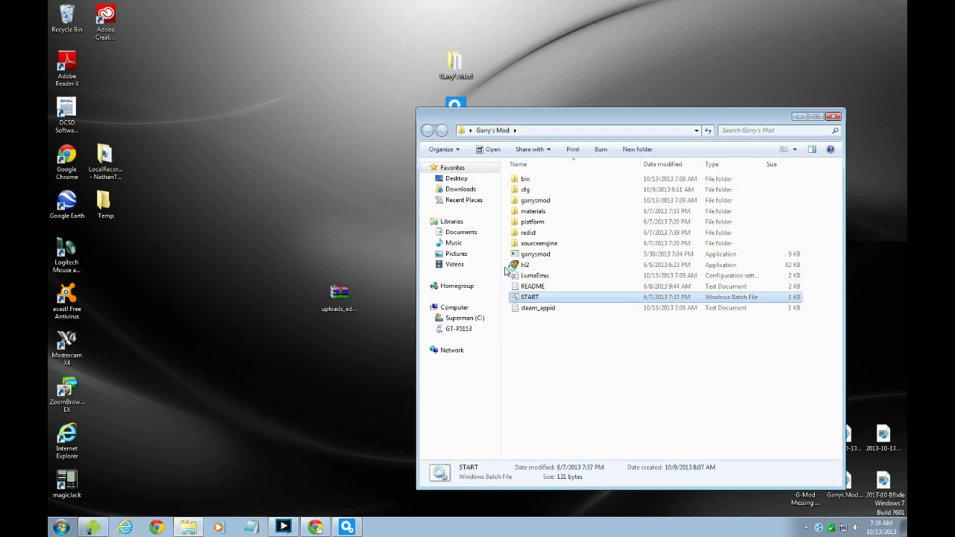
pyautogui.click(800, 117)
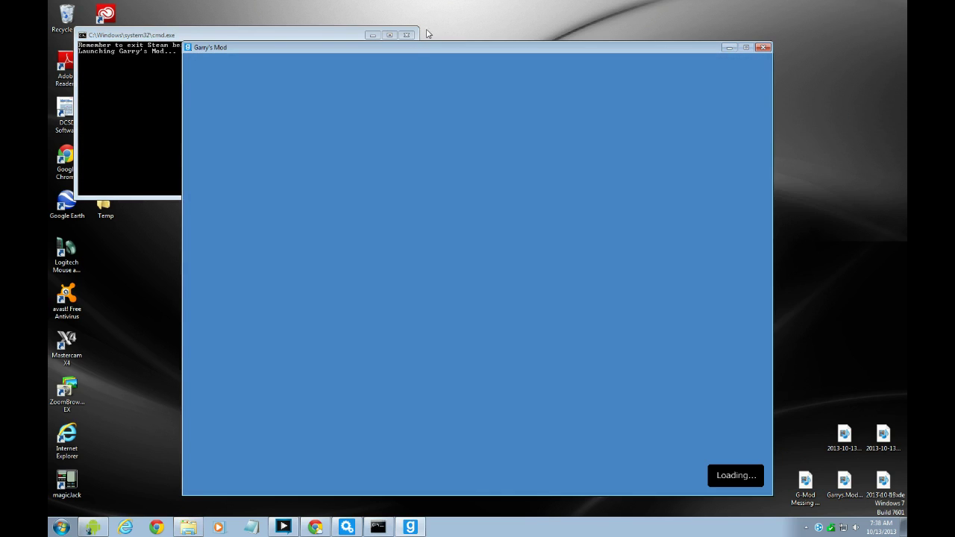
pyautogui.click(407, 36)
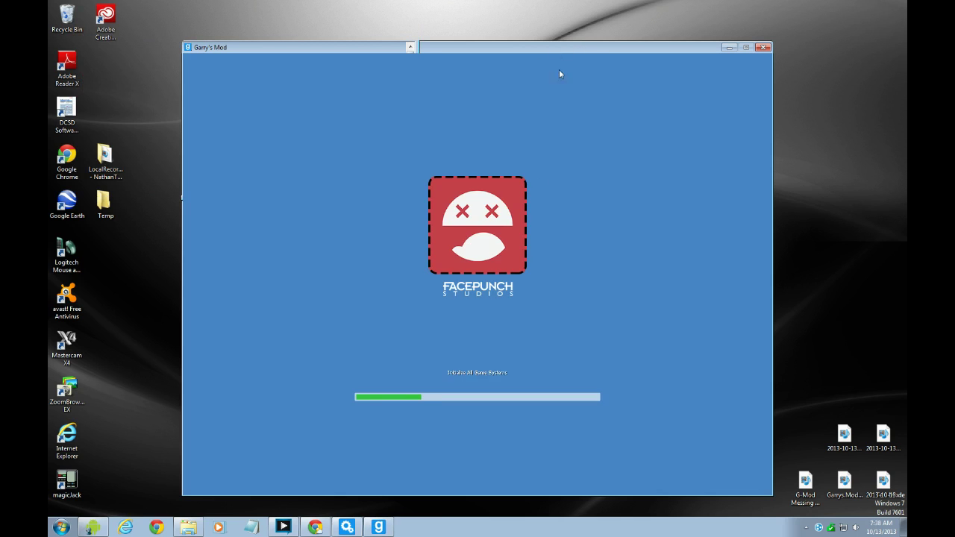
pyautogui.moveTo(487, 48); pyautogui.dragTo(491, 47)
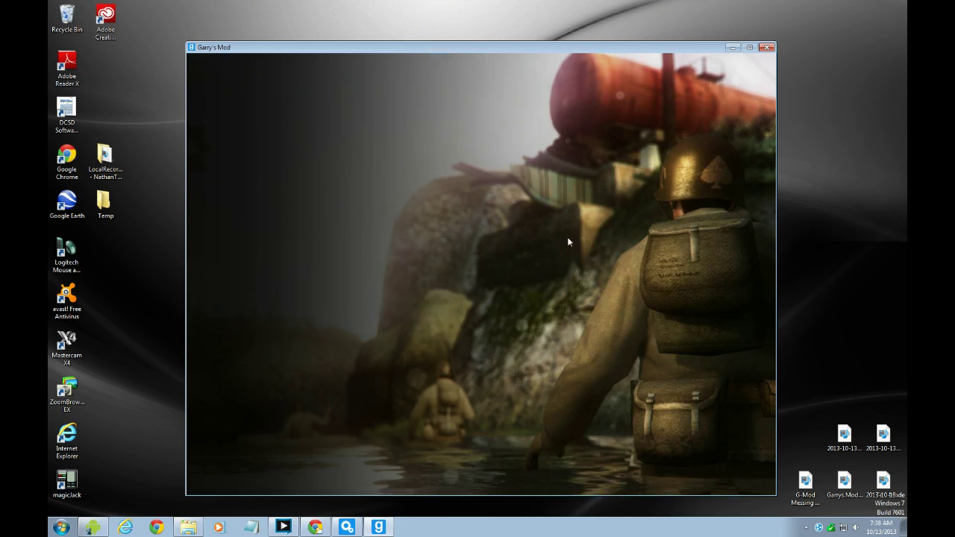
# Start a new single-player Sandbox game on the gm_construct map.
pyautogui.click(282, 169)
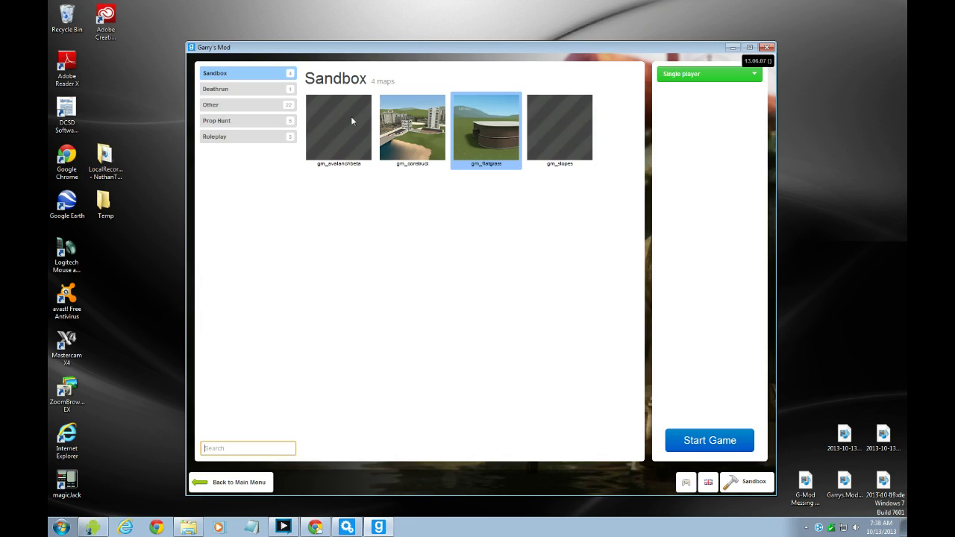
pyautogui.click(396, 125)
pyautogui.press('Escape')
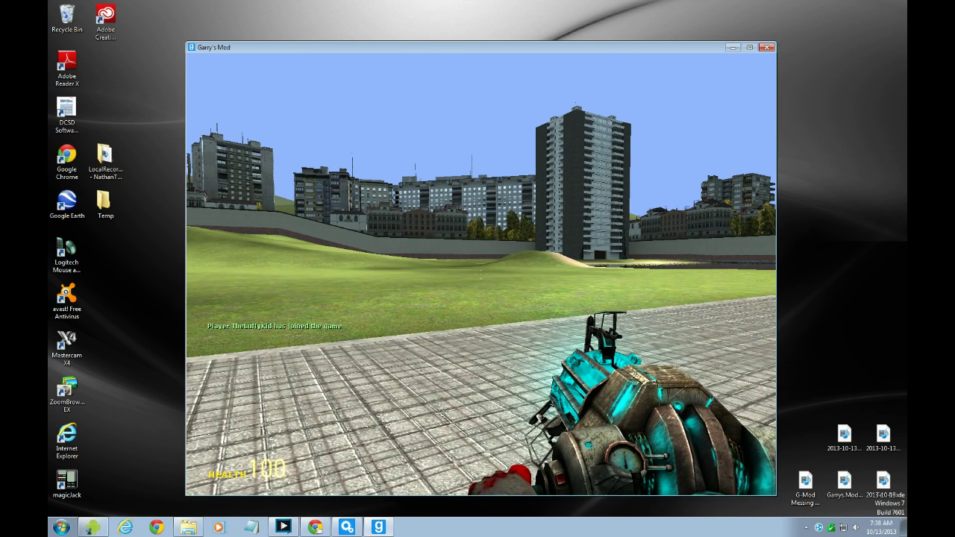
# Preview the three clown-masked Payday 2 player models in the Player Model window, and reselect the hooded plague-mask model.
pyautogui.press('c')
pyautogui.click(214, 142)
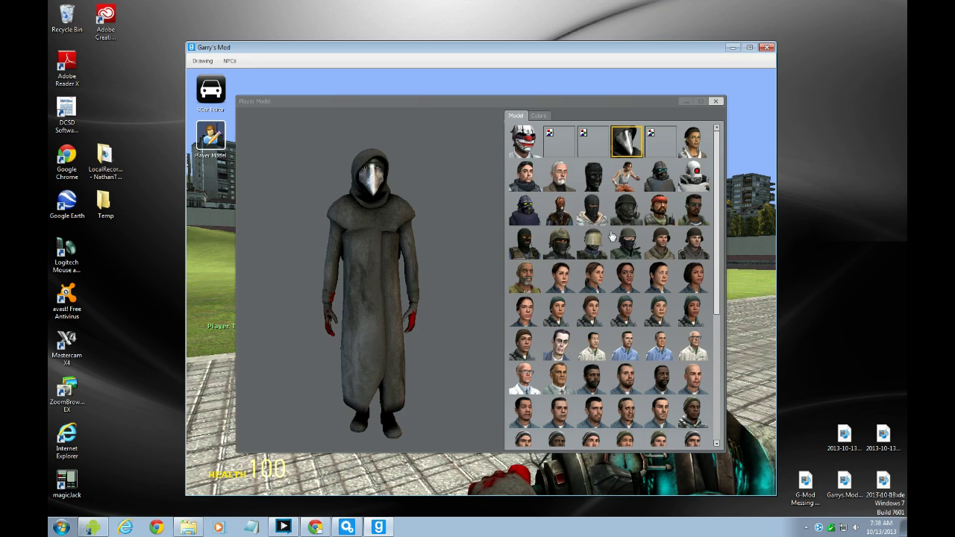
pyautogui.click(522, 149)
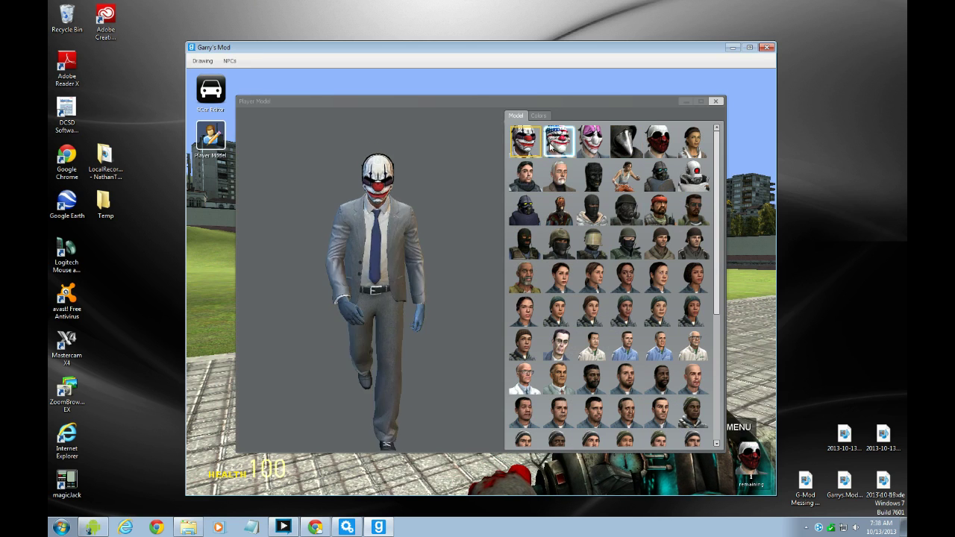
pyautogui.click(558, 142)
pyautogui.click(593, 142)
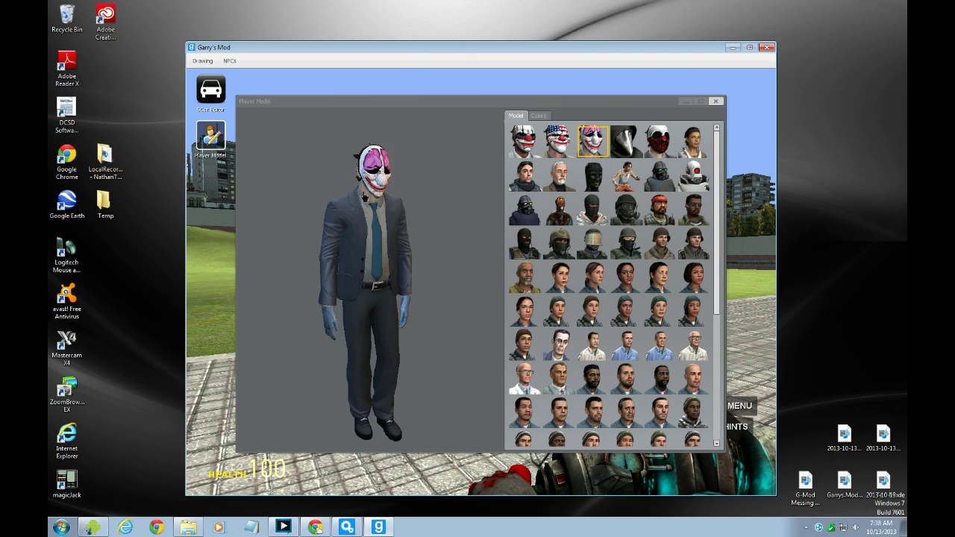
pyautogui.click(633, 136)
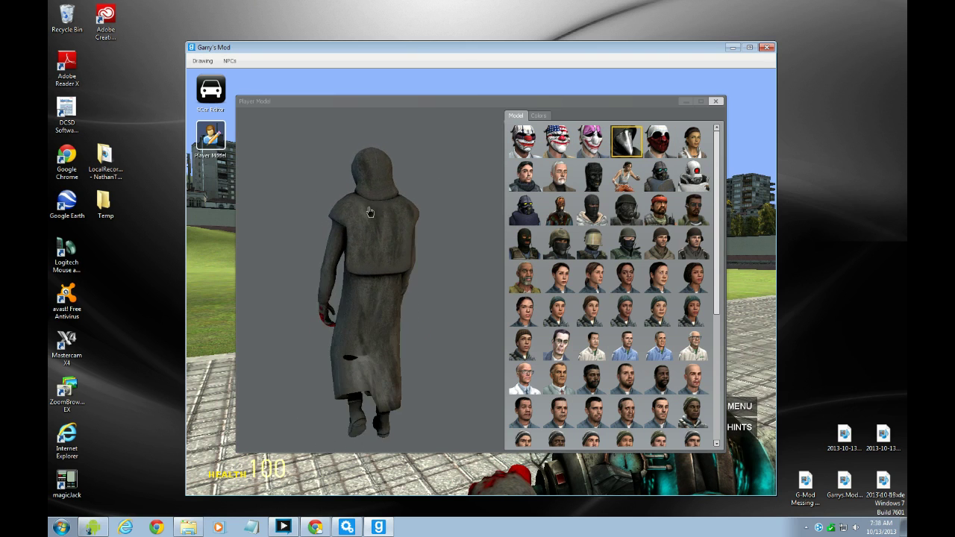
# Spawn characters from the PAYDAY 2 NPCs category in the map, including Chains, Hoxton and Wolf.
pyautogui.press('q')
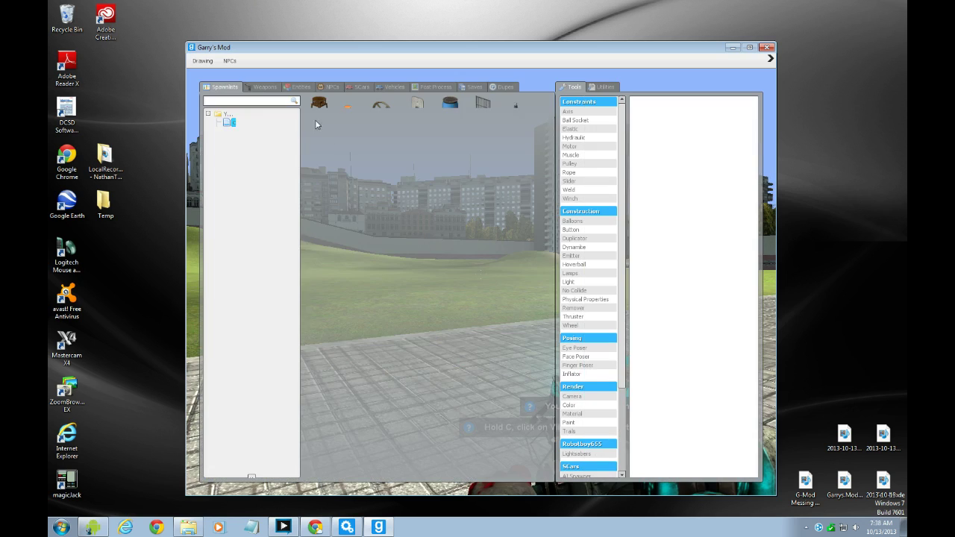
pyautogui.click(330, 88)
pyautogui.click(231, 155)
pyautogui.click(235, 146)
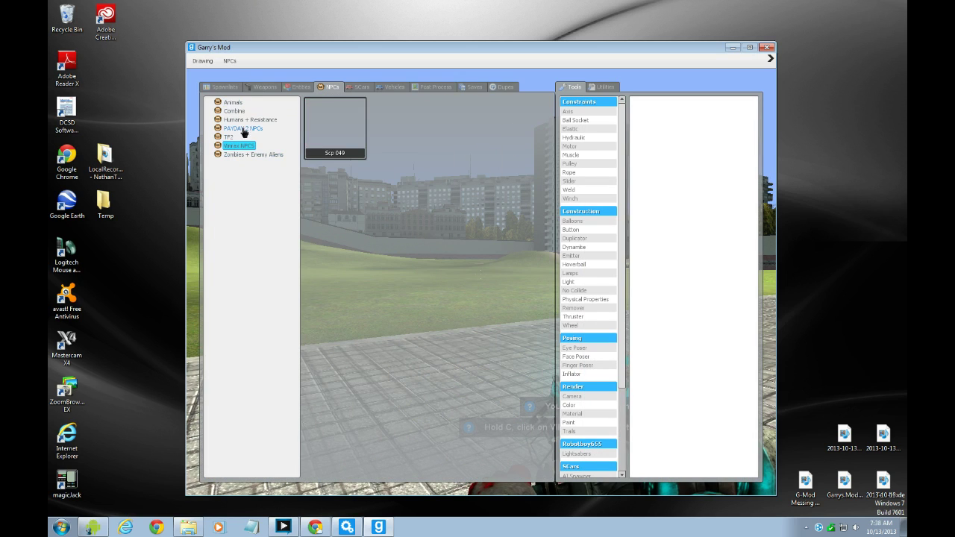
pyautogui.click(245, 128)
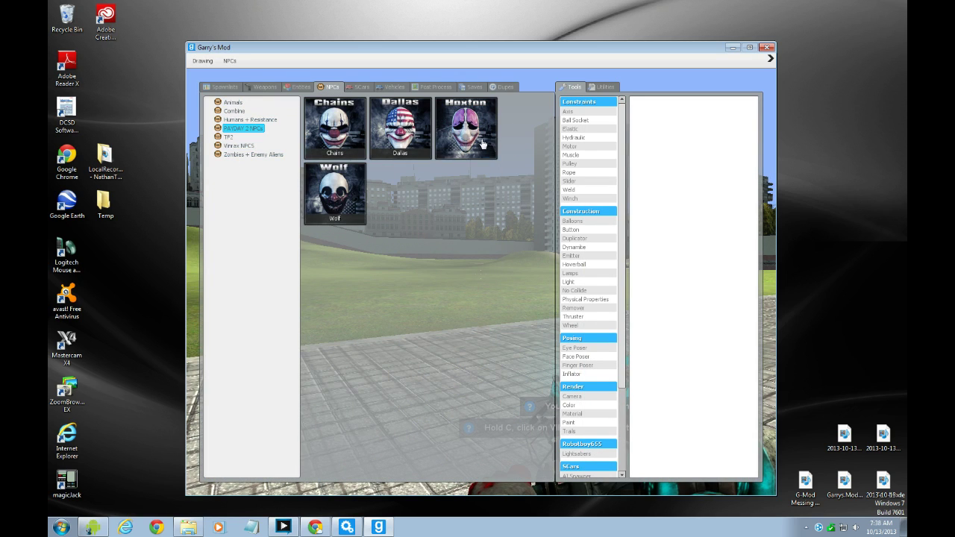
pyautogui.press('q')
# Walk around the spawned Payday 2 NPCs on the grass and examine their models.
pyautogui.press('w')
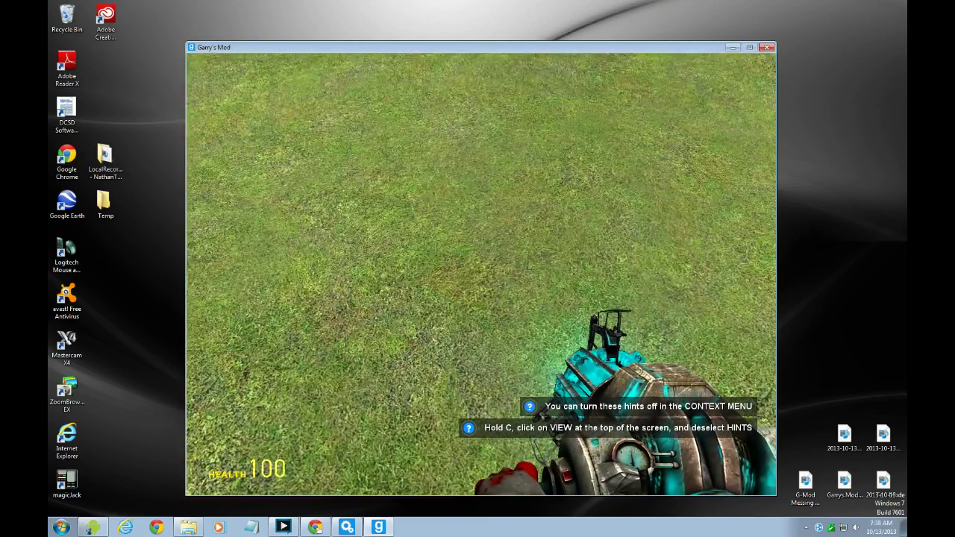
pyautogui.press('w')
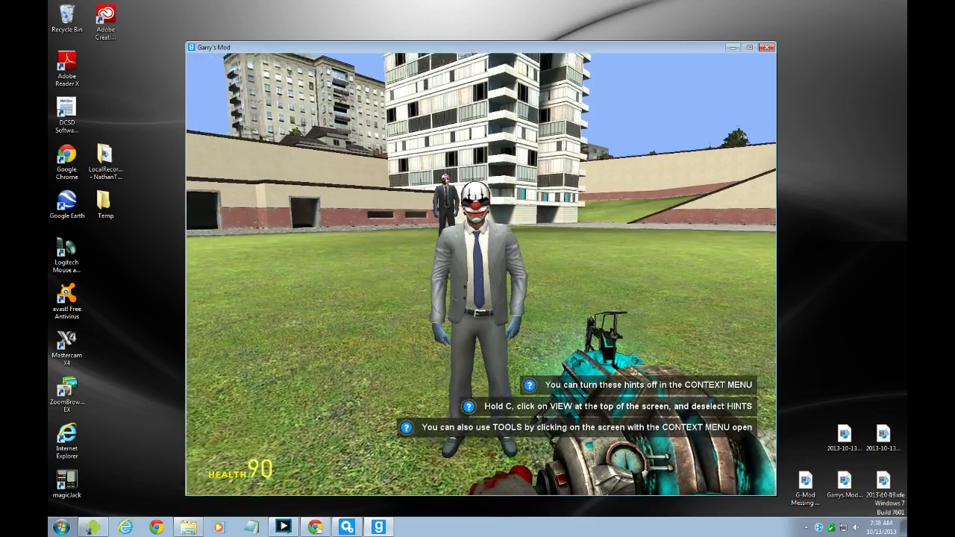
pyautogui.press('w')
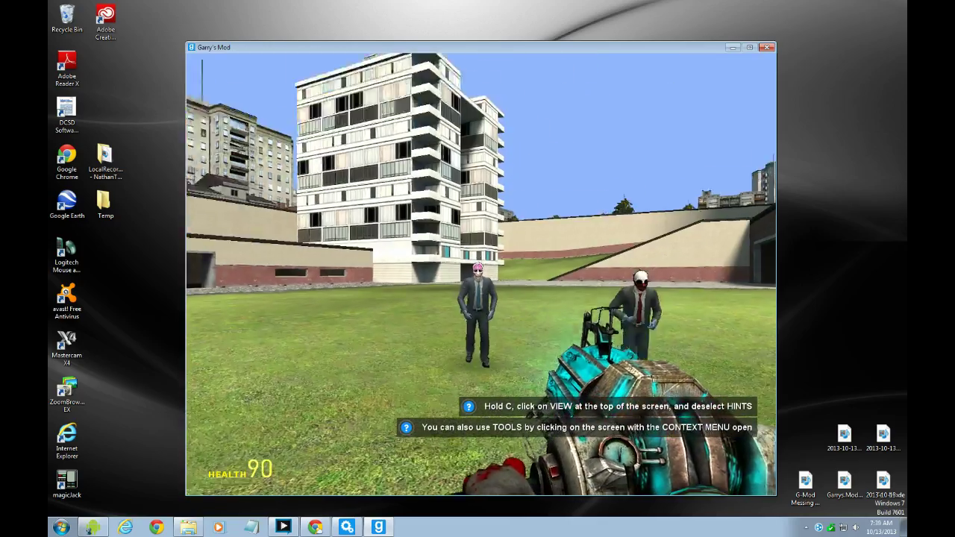
pyautogui.click(481, 274)
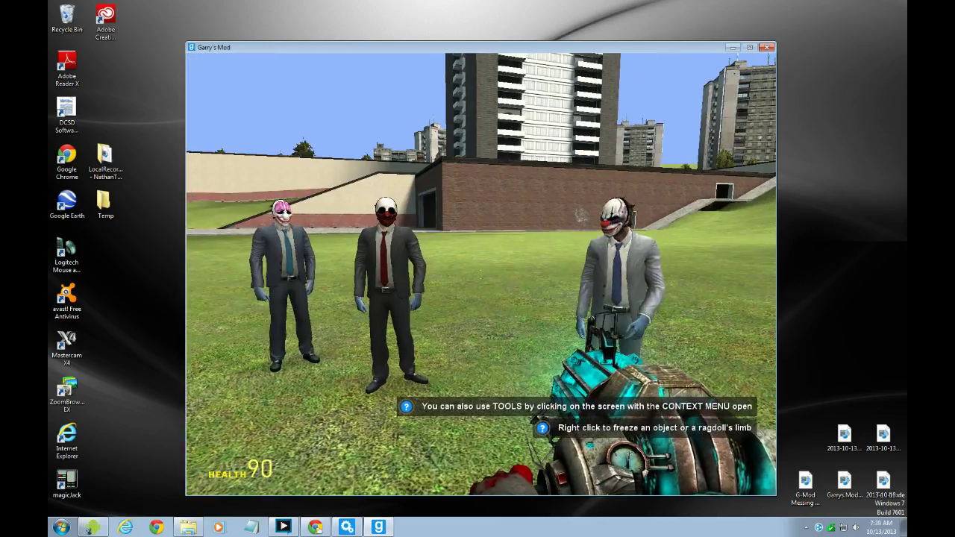